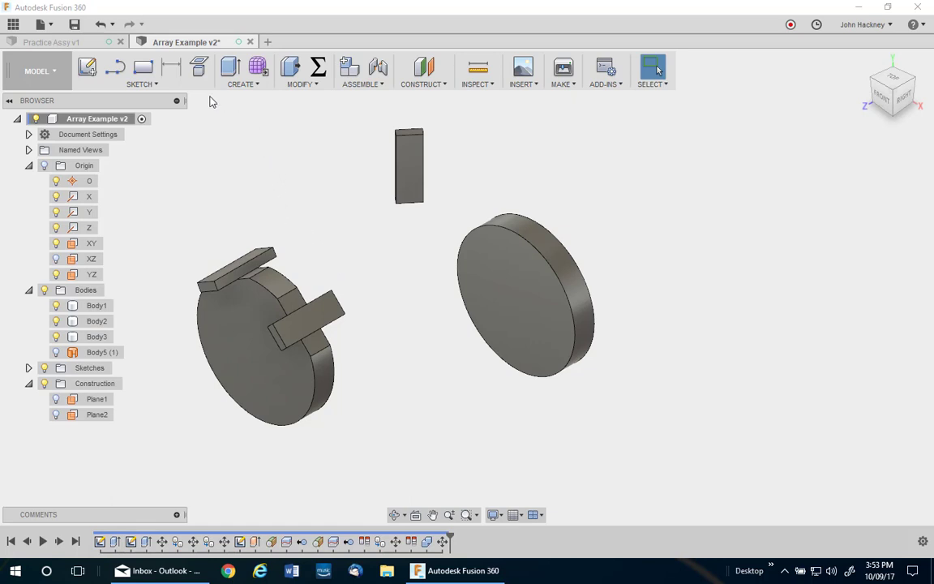
Start a sketch on the right disc's face and project the face outline into it
left_click(198, 66)
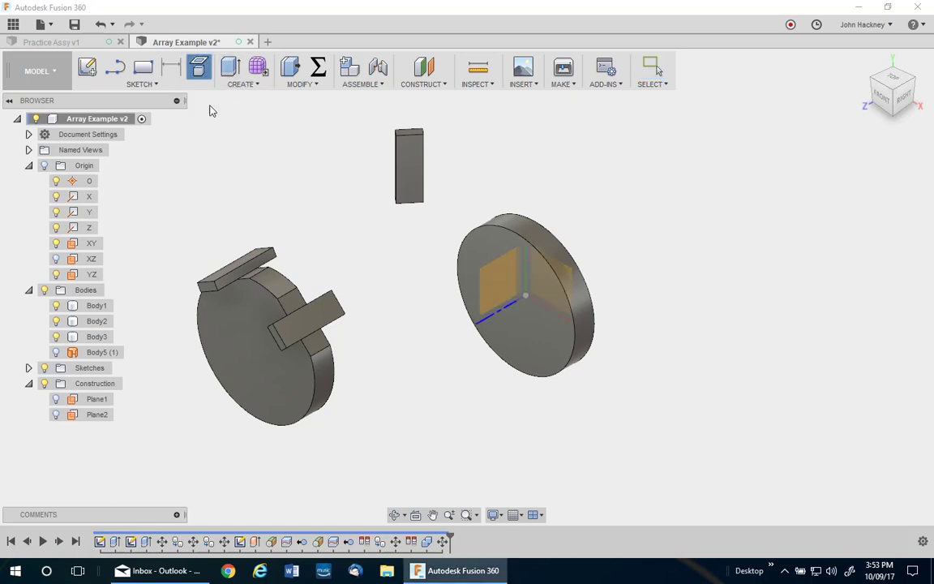
left_click(491, 247)
key("p")
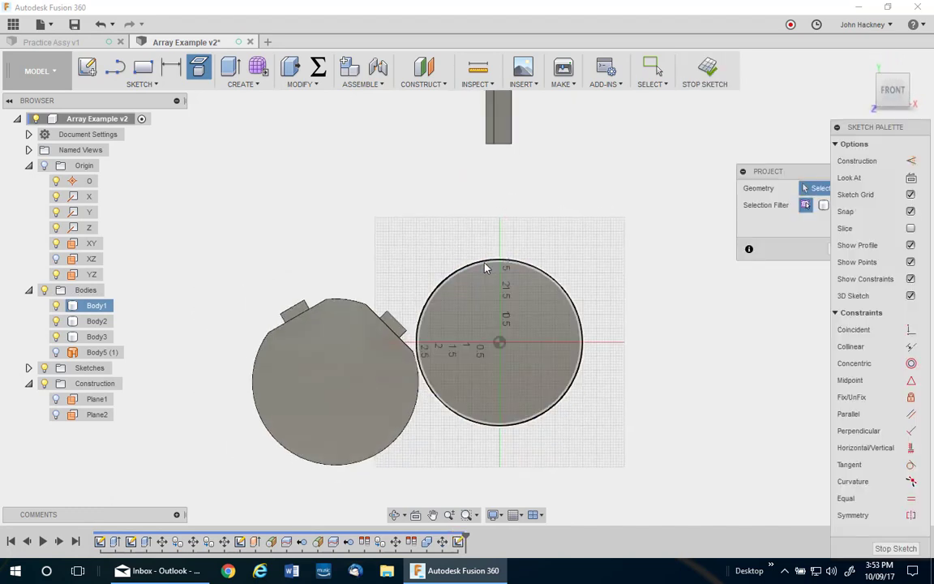
left_click(491, 268)
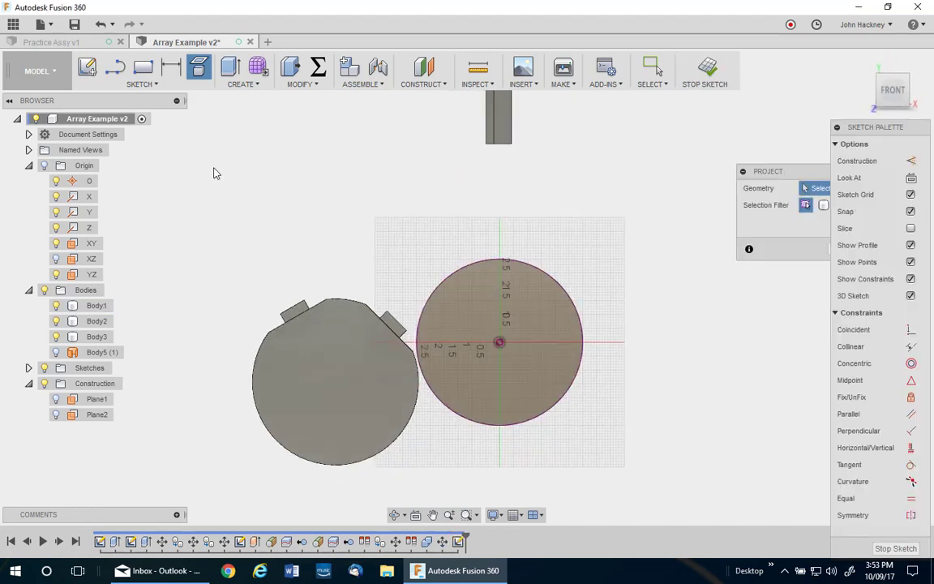
Offset the projected circle -0.25 in inward and finish the sketch
left_click(136, 85)
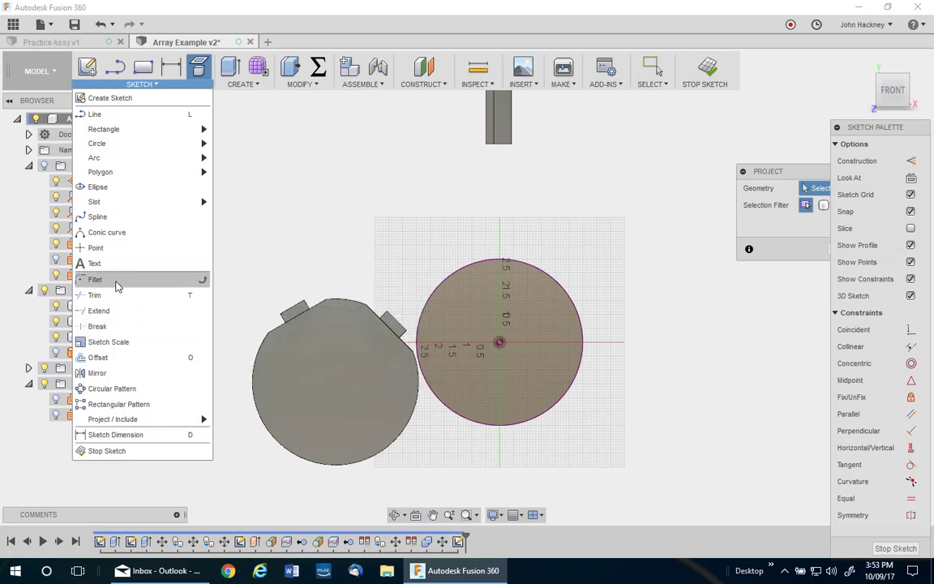
left_click(118, 357)
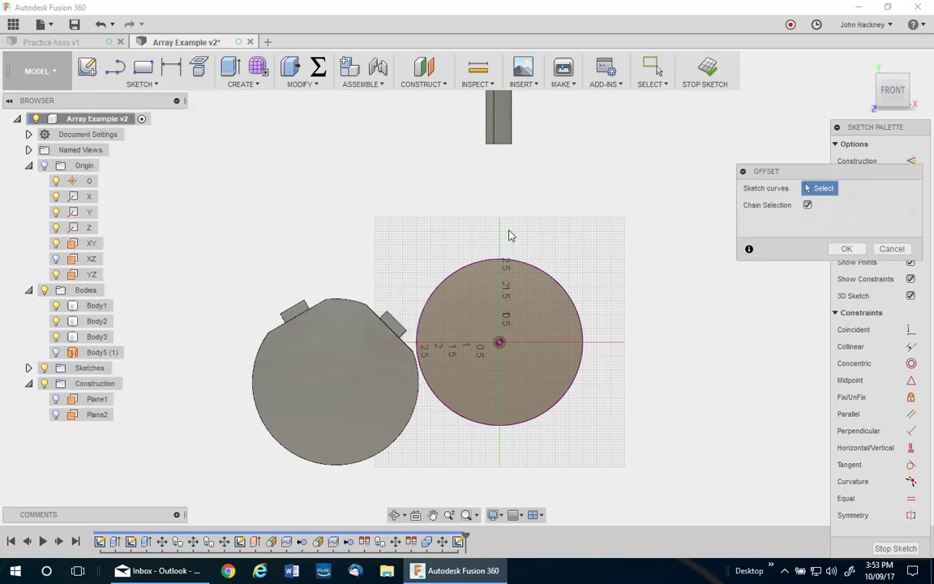
left_click(482, 259)
left_click_drag(483, 260, 484, 270)
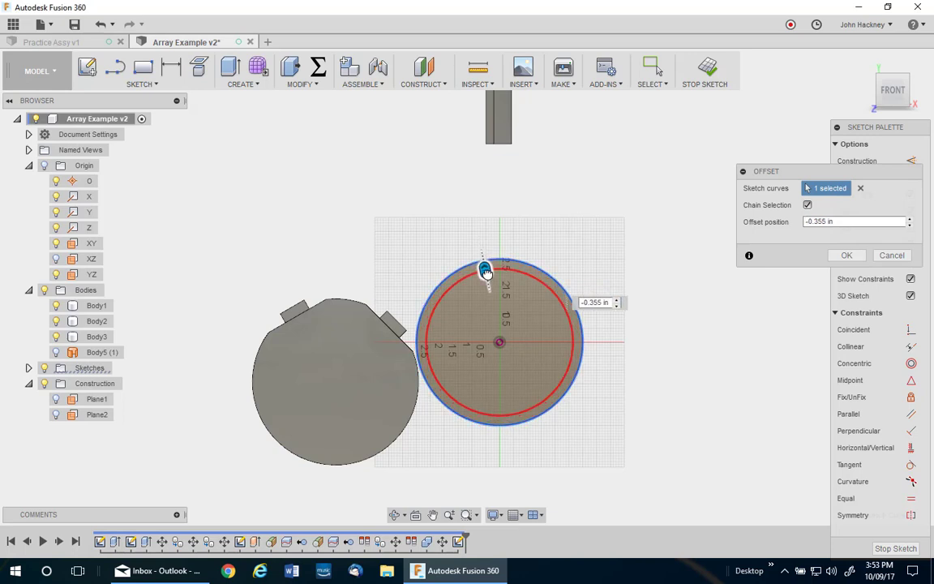
left_click(841, 217)
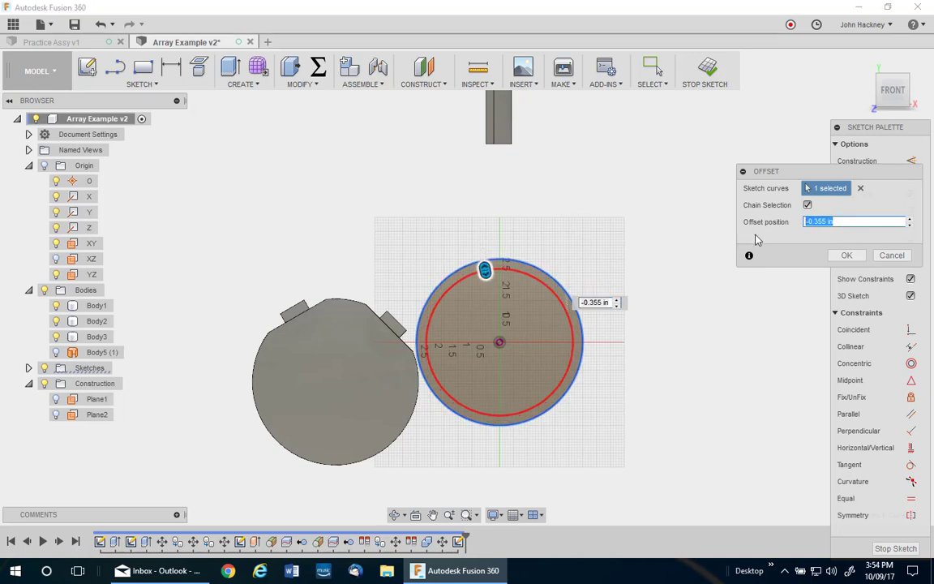
type("-.25")
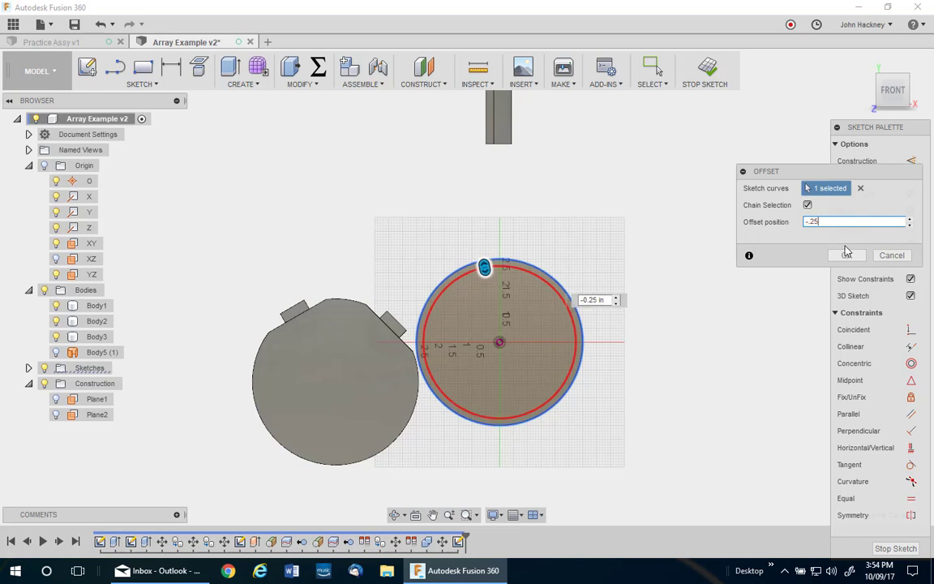
key("Return")
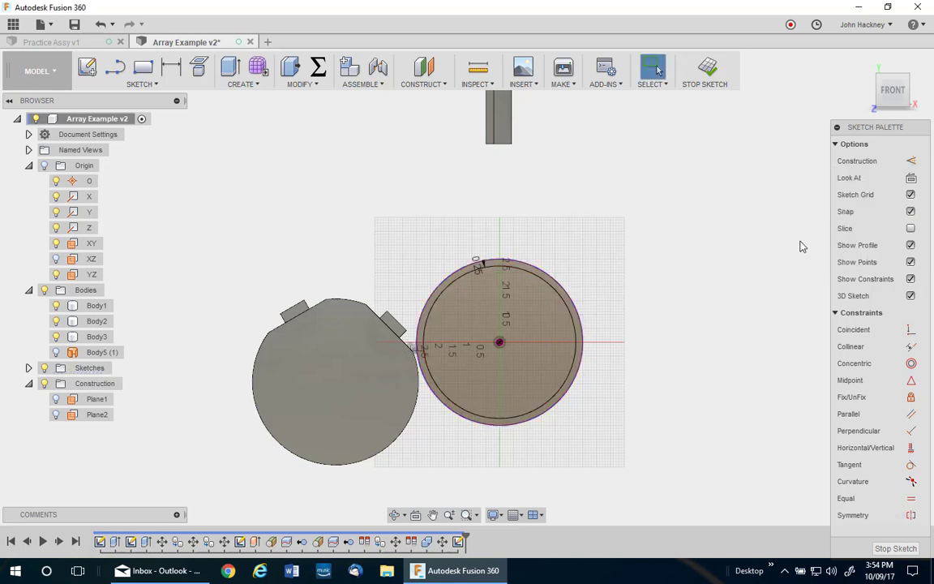
left_click(706, 69)
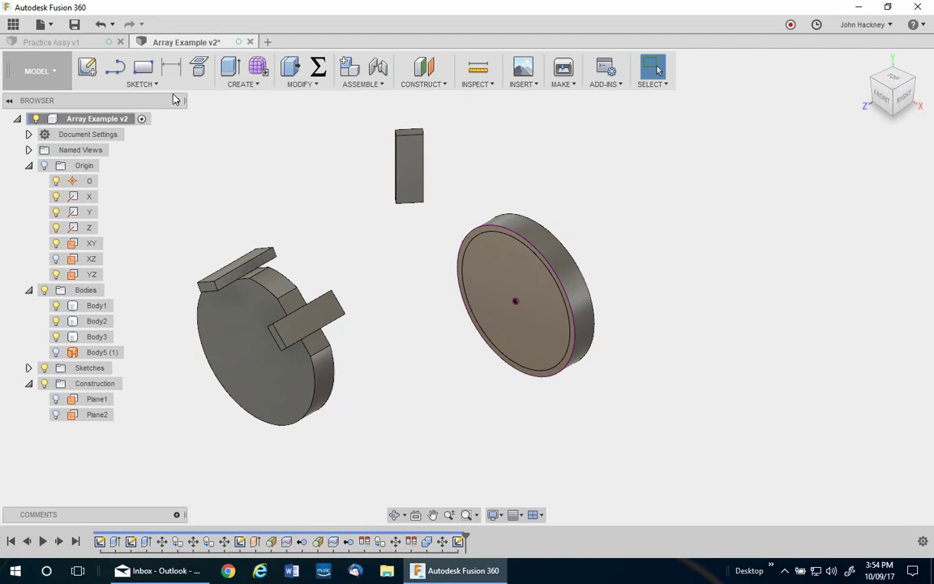
In the Patch workspace, extrude the ring between the circles -1 in as new body Body9
left_click(43, 70)
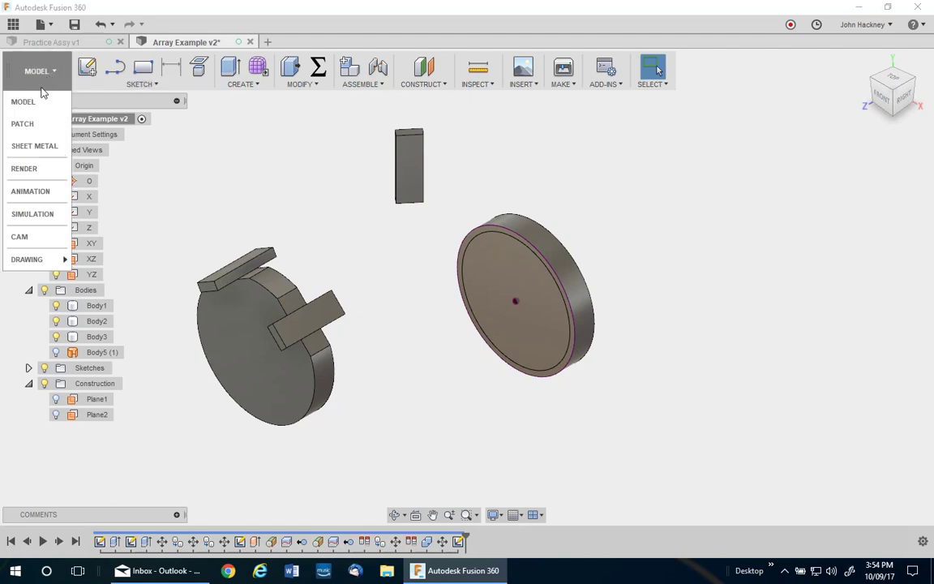
left_click(23, 125)
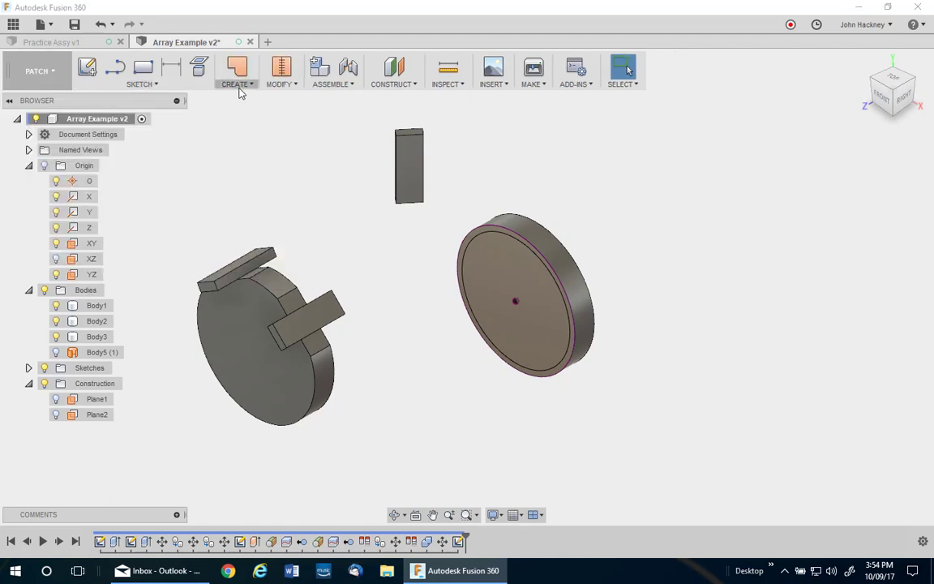
left_click(239, 86)
left_click(243, 96)
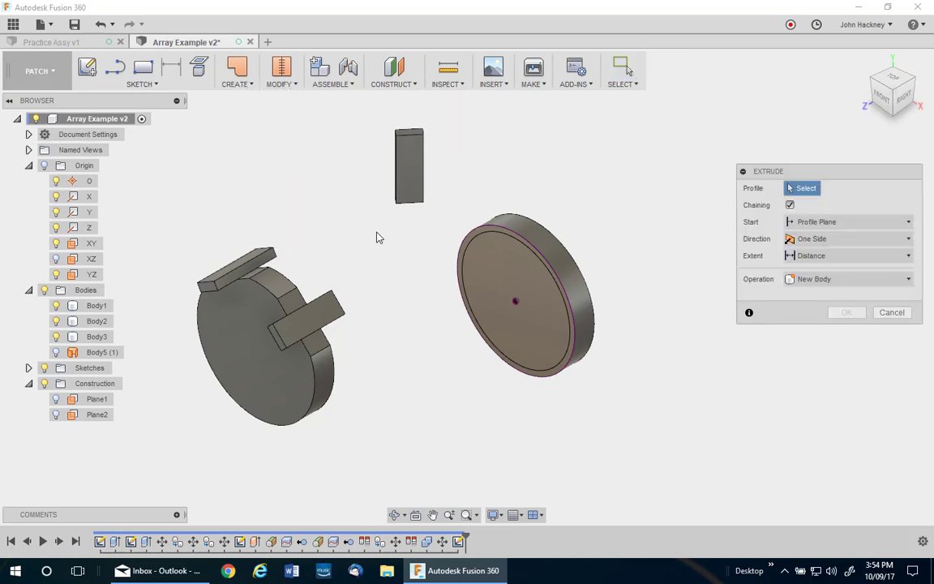
scroll(446, 224, "up", 3)
left_click(491, 237)
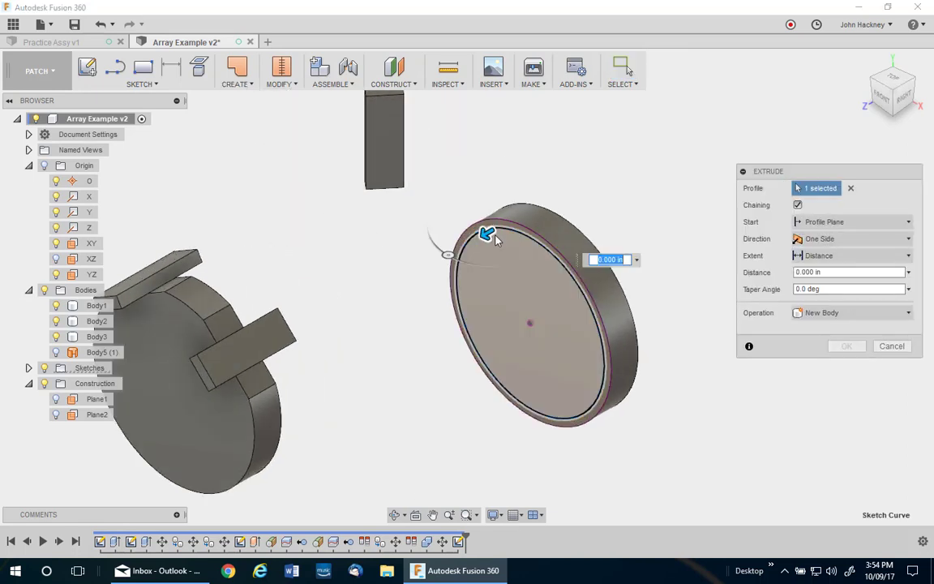
left_click_drag(497, 239, 539, 210)
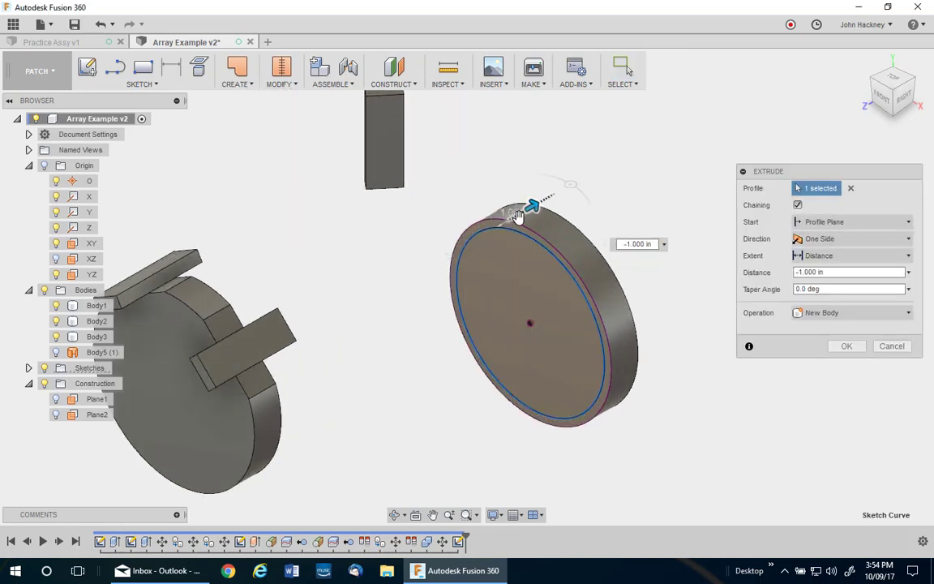
left_click(836, 272)
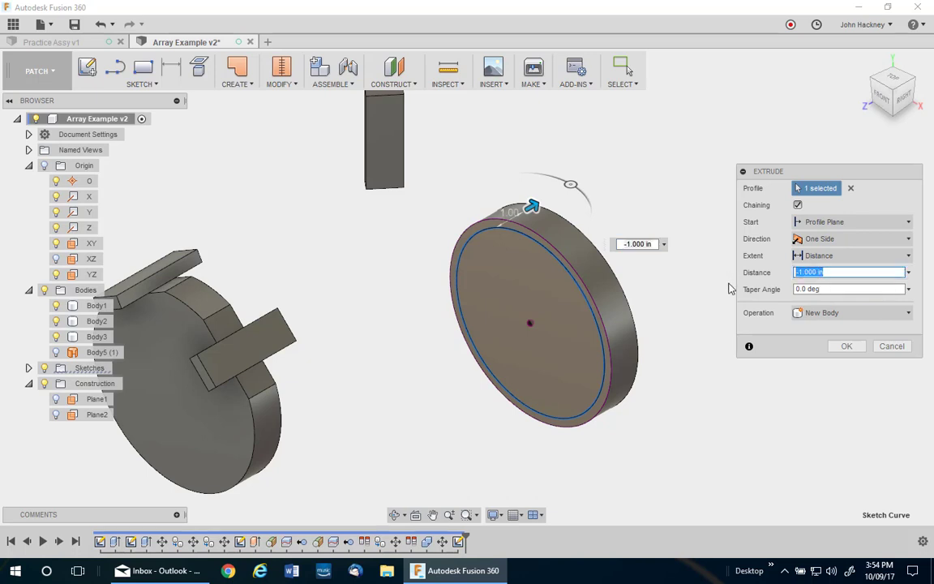
type("-")
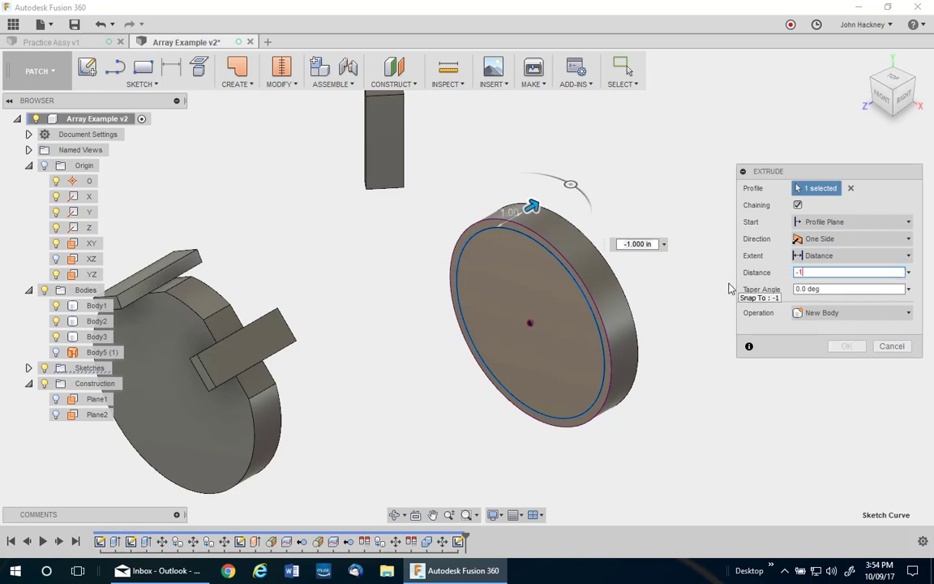
type("1")
key("Return")
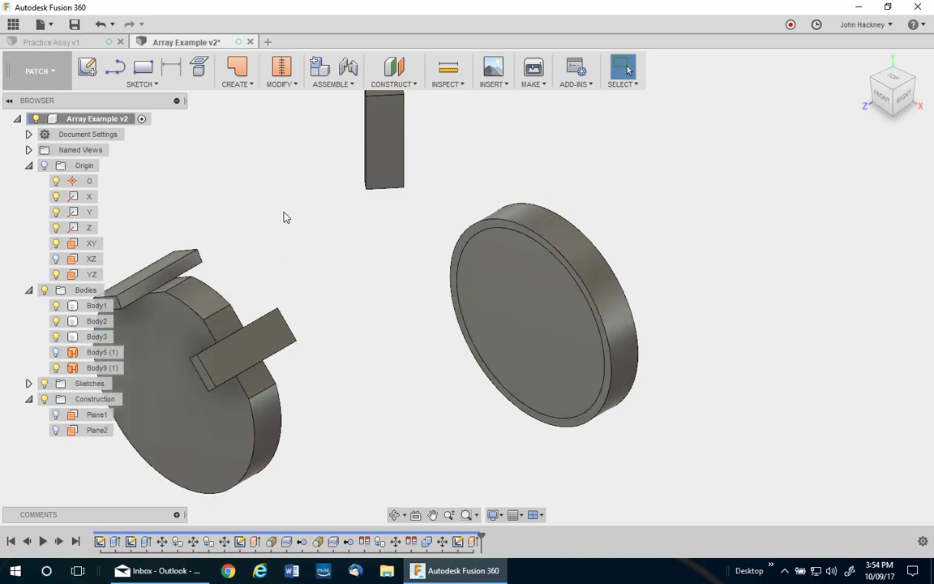
Create Plane3 tangent to the right disc's rim at -30 deg from the XZ plane
left_click(413, 89)
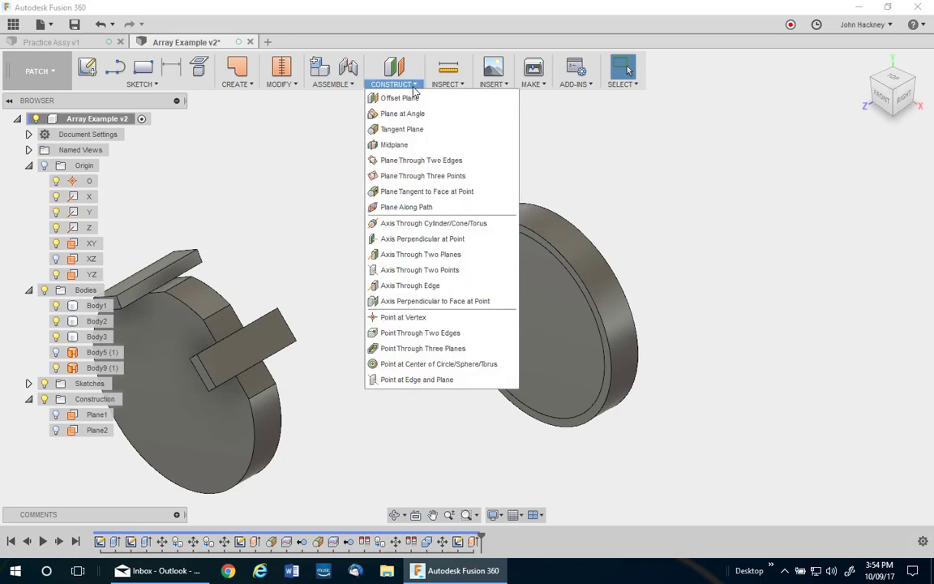
left_click(402, 131)
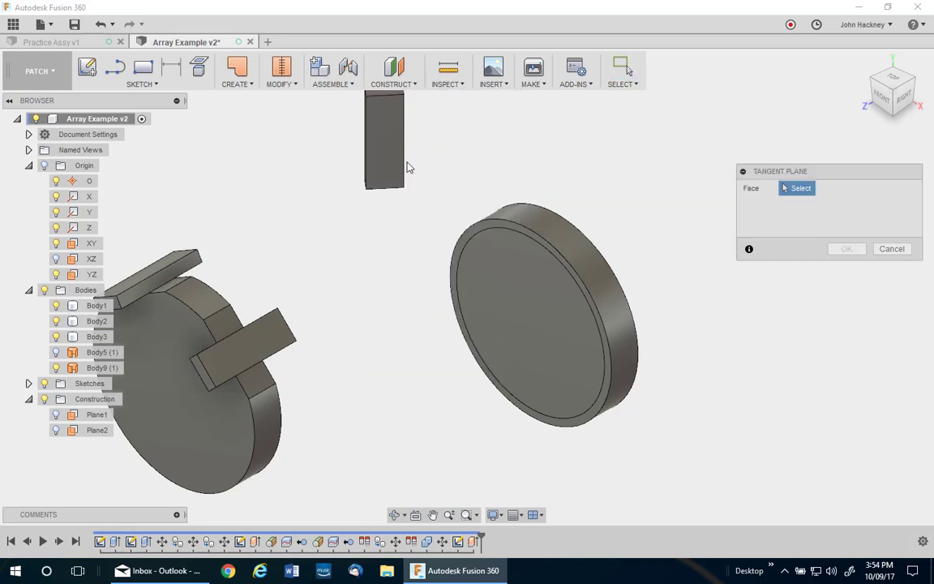
left_click(498, 231)
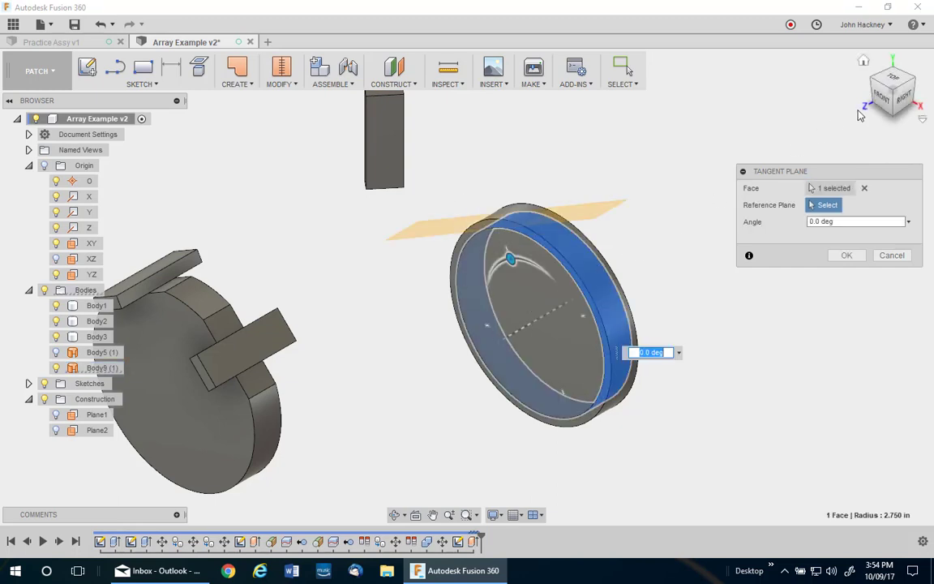
left_click(879, 97)
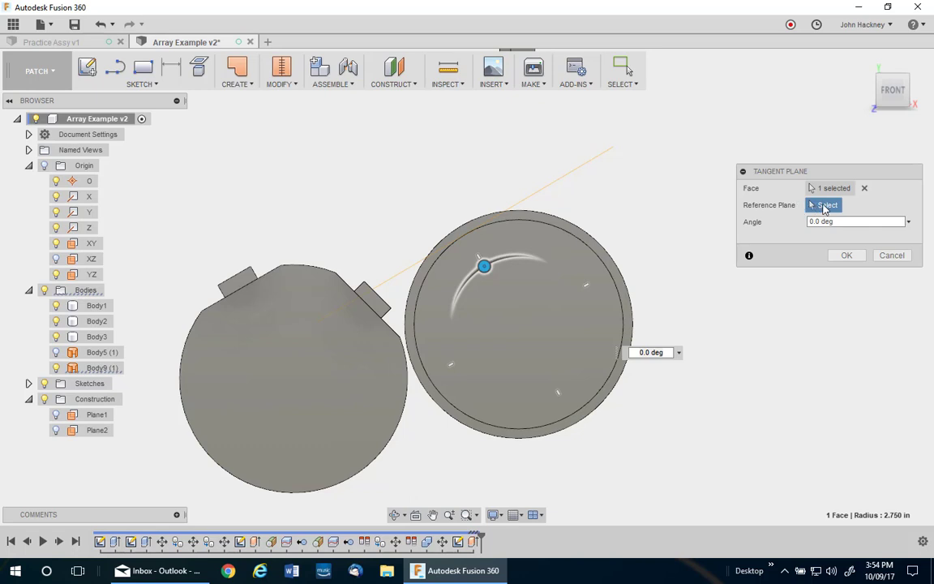
left_click(90, 261)
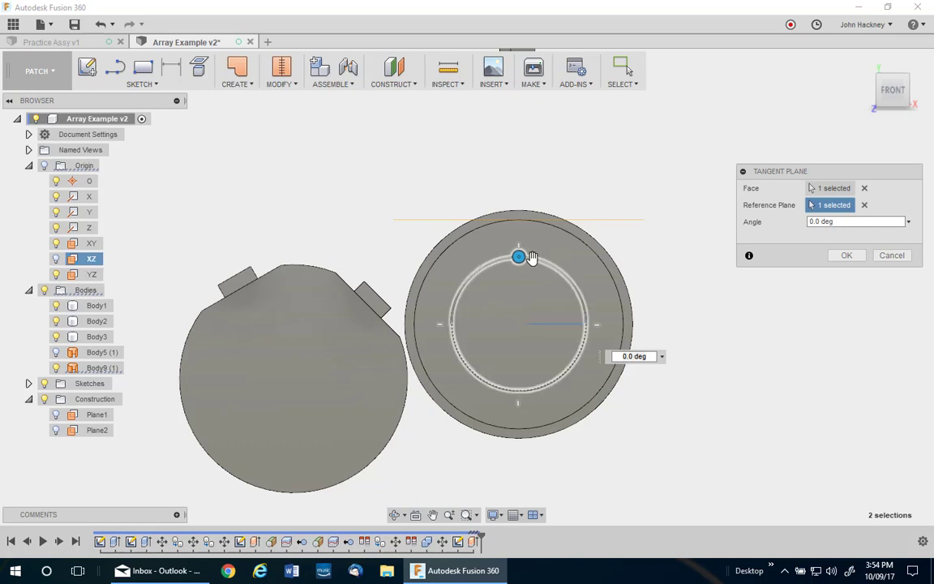
left_click_drag(519, 256, 486, 265)
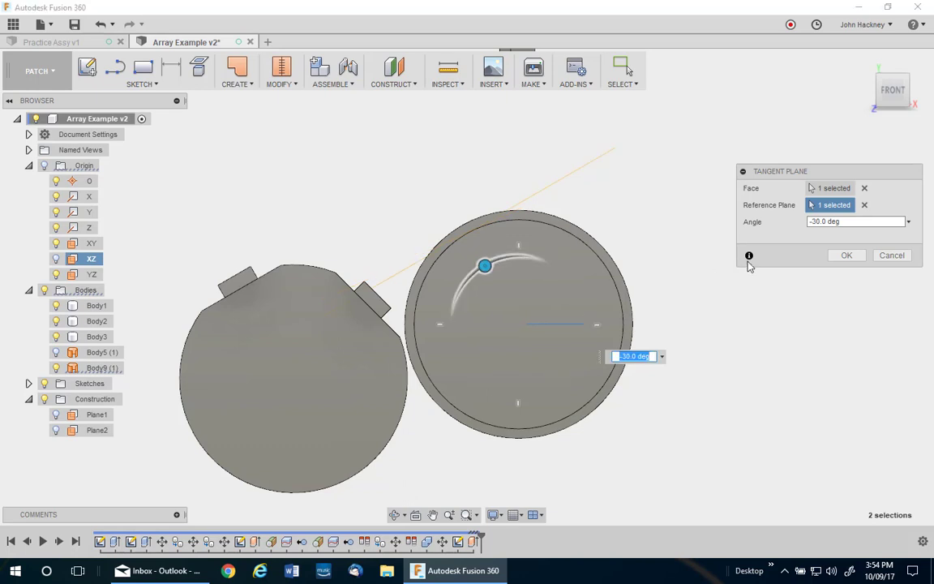
left_click(843, 256)
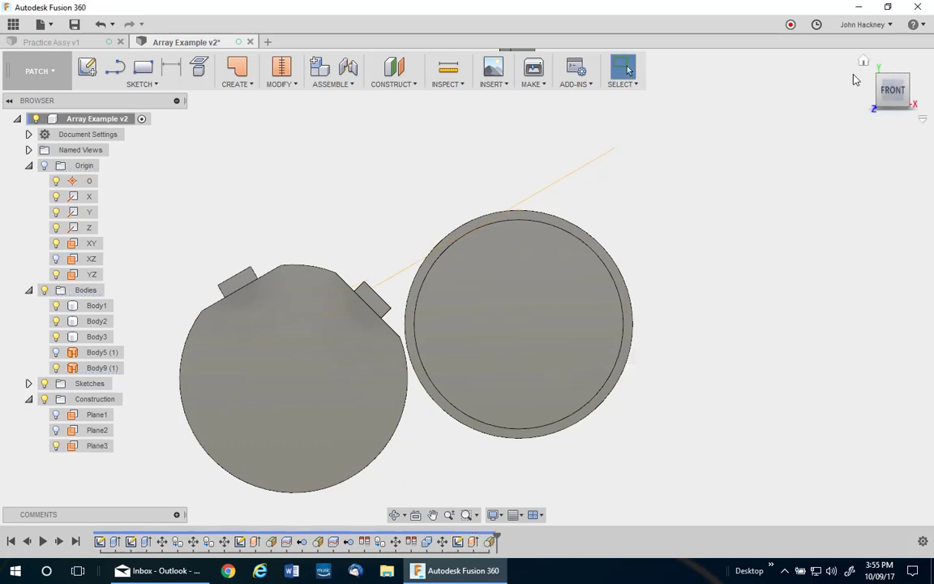
Back in the Model workspace, split the right disc (Body1) with Plane3
left_click(864, 61)
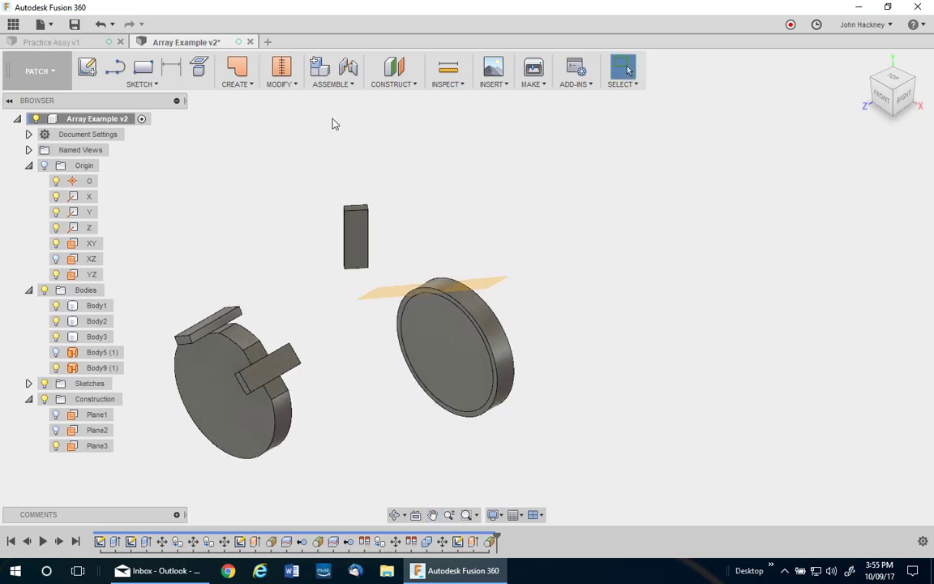
left_click(54, 85)
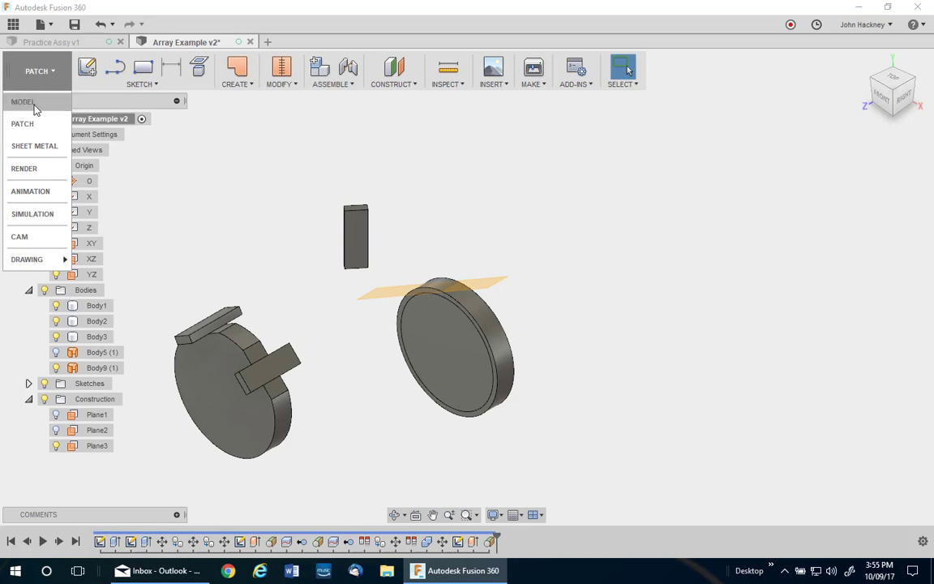
left_click(33, 101)
left_click(299, 86)
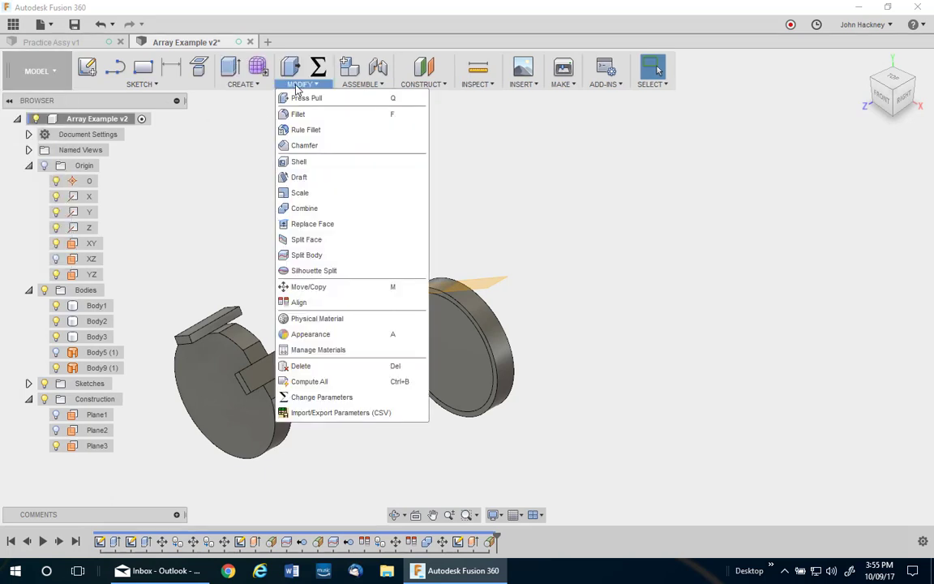
left_click(320, 258)
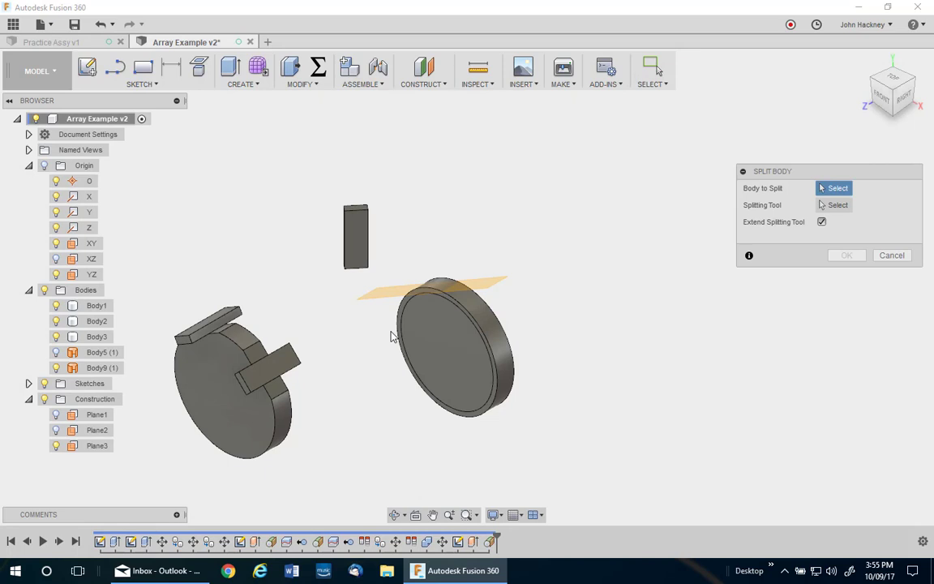
left_click(436, 339)
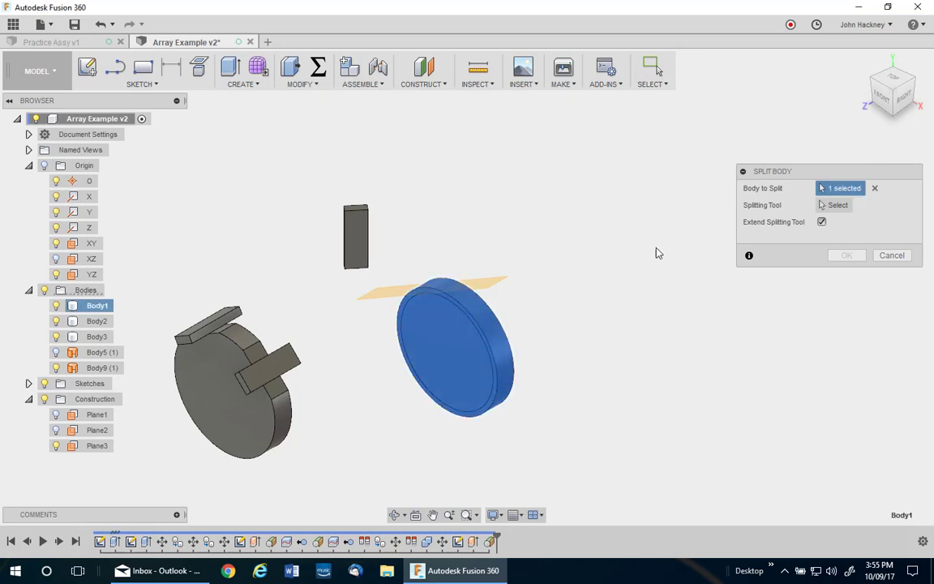
left_click(849, 207)
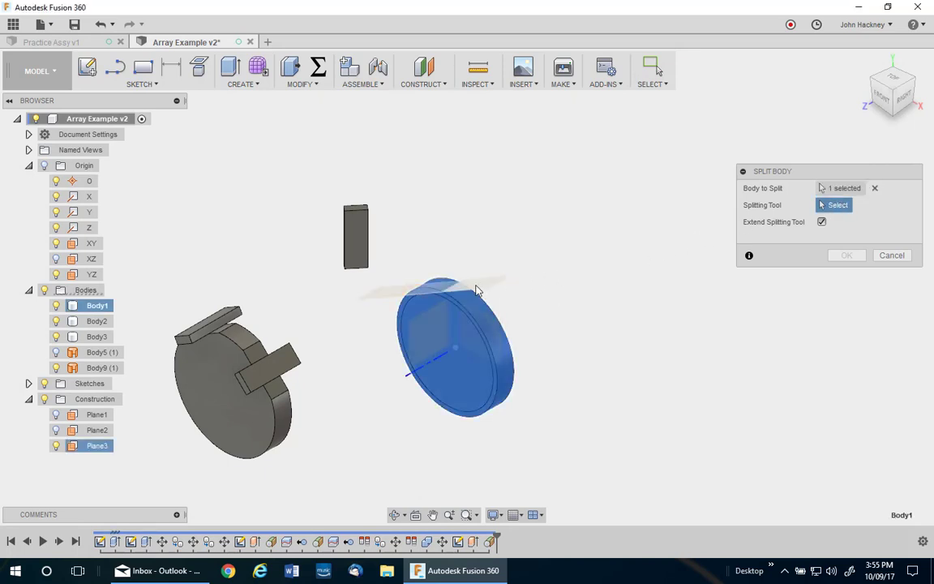
left_click(479, 282)
left_click(844, 249)
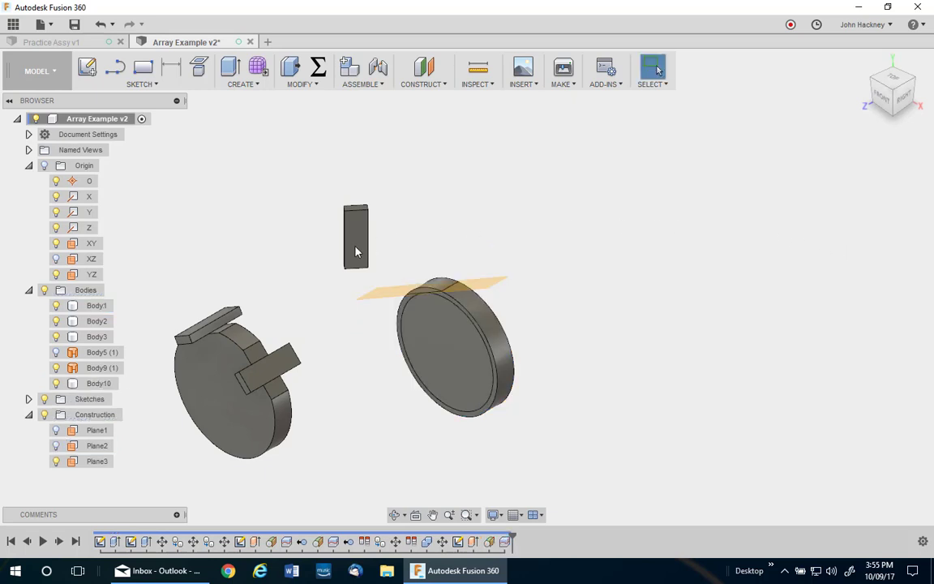
Remove the cut-off Body10 sliver and hide Plane3
left_click(93, 386)
right_click(93, 386)
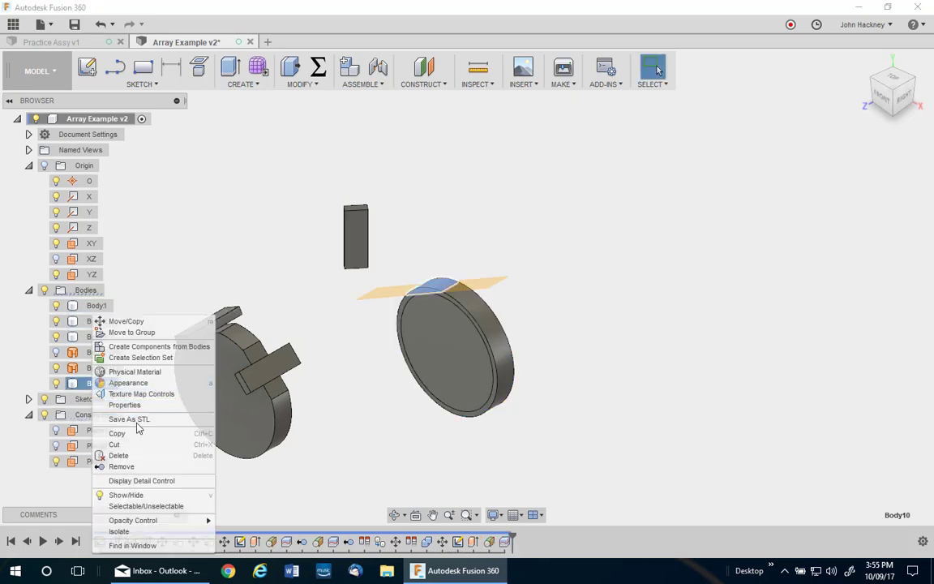
left_click(141, 467)
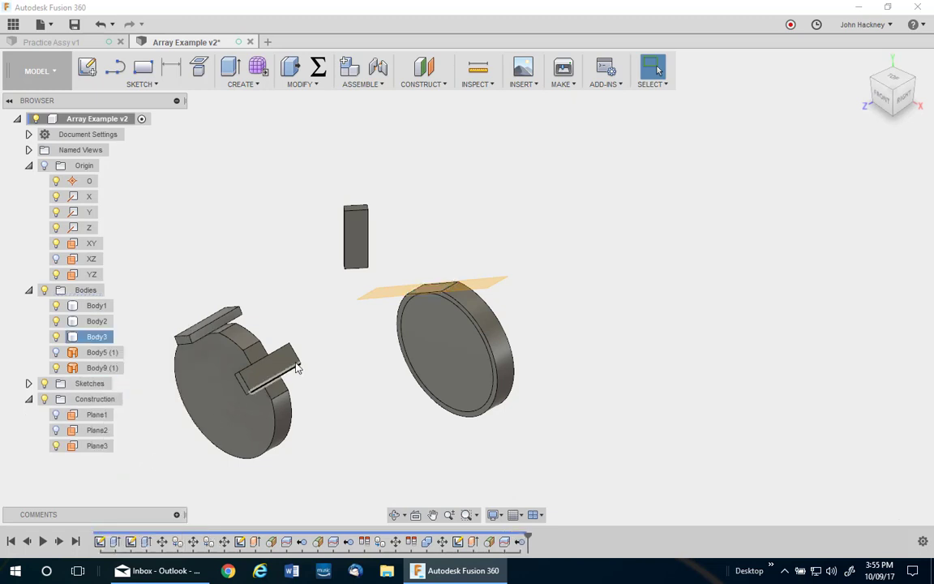
scroll(311, 357, "up", 2)
middle_click_drag(303, 353, 329, 339)
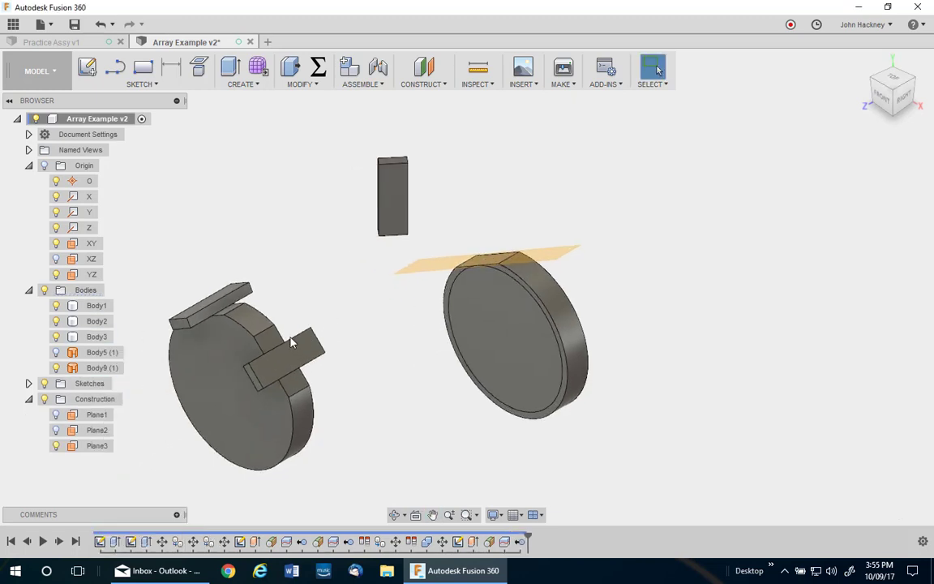
left_click(73, 368)
left_click(56, 368)
left_click(56, 415)
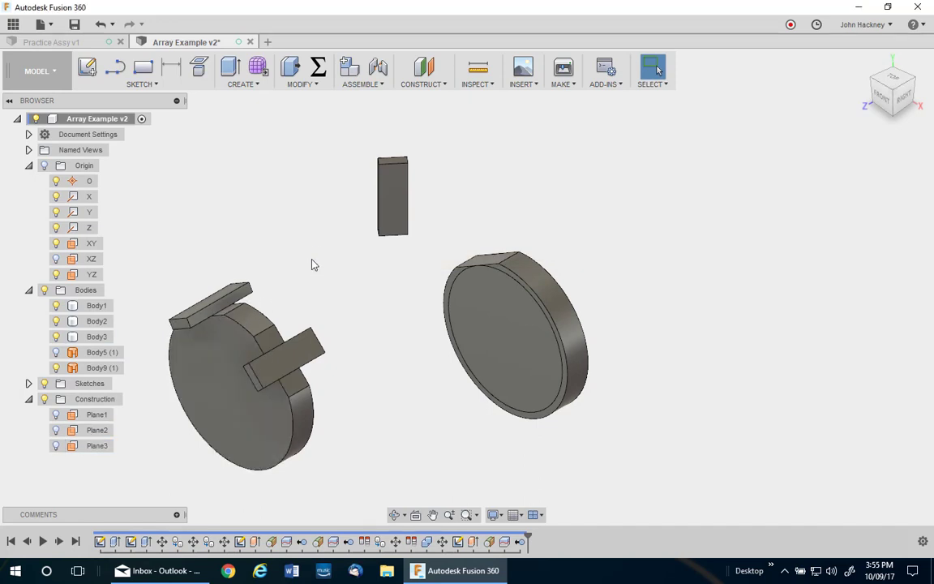
Create Plane4 tangent to the right disc's rim, tilted 20 deg from the XZ plane
scroll(376, 304, "up", 3)
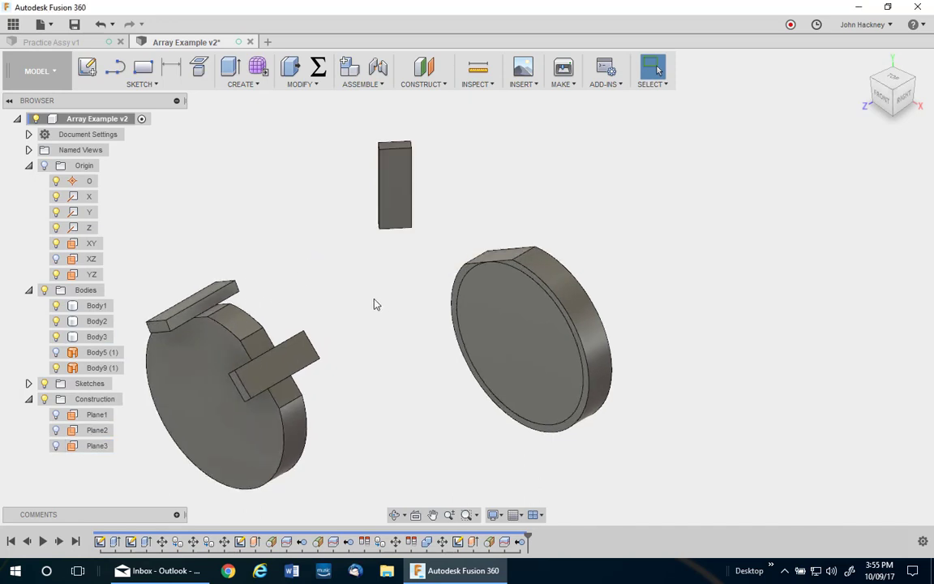
left_click(434, 86)
left_click(444, 130)
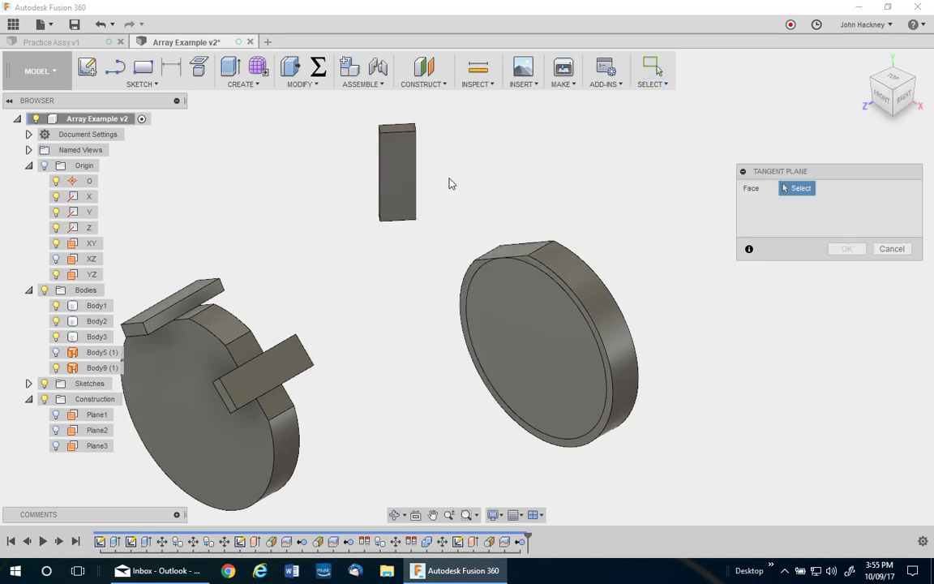
left_click(545, 275)
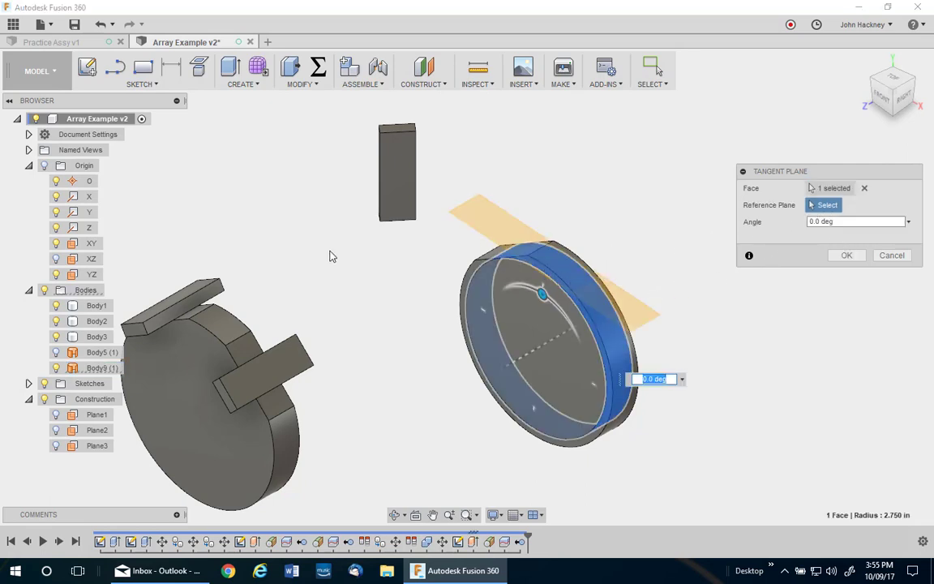
left_click(81, 266)
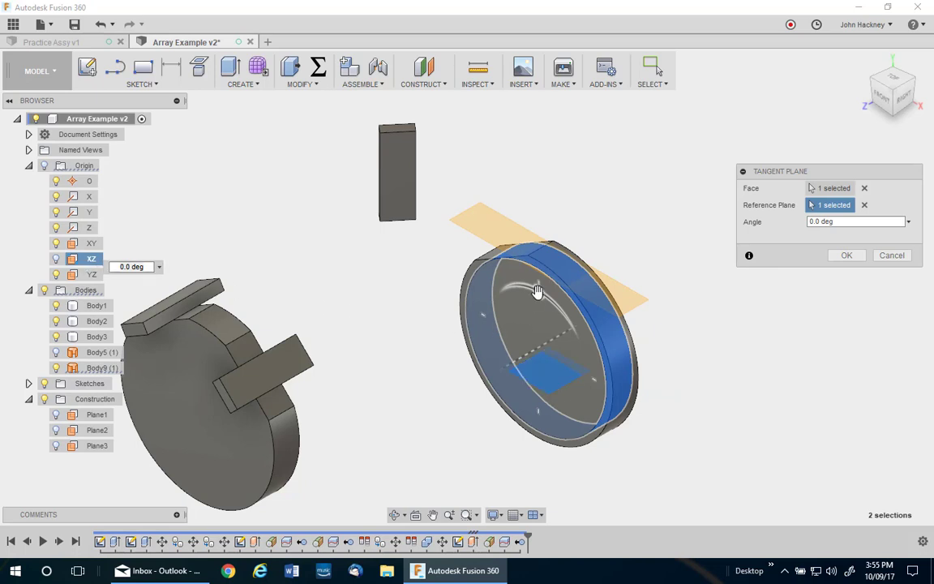
left_click_drag(539, 292, 555, 302)
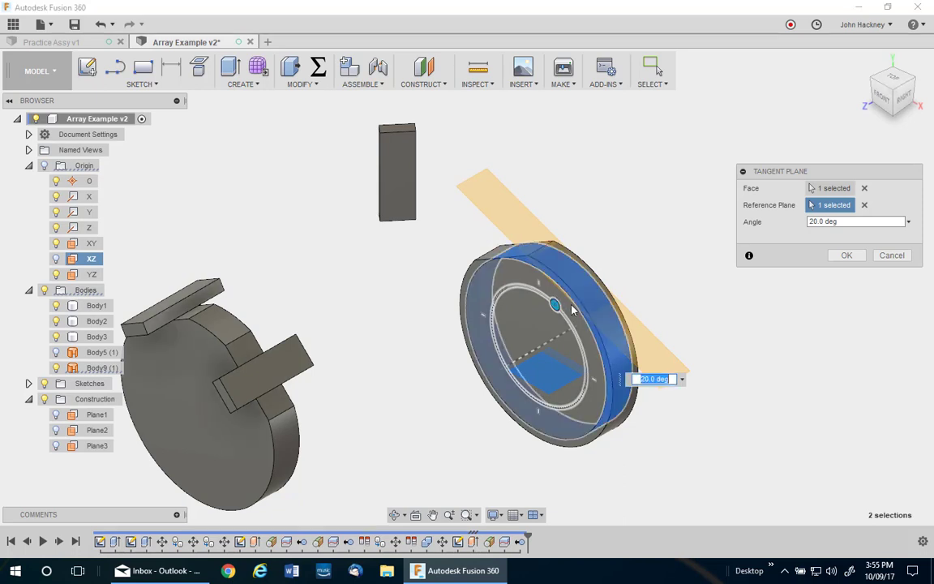
left_click(848, 256)
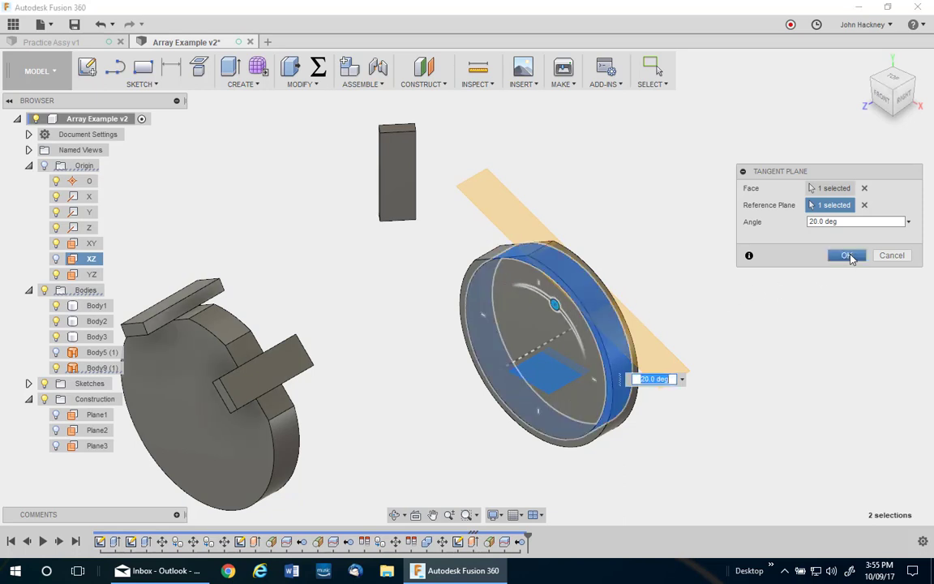
left_click(848, 256)
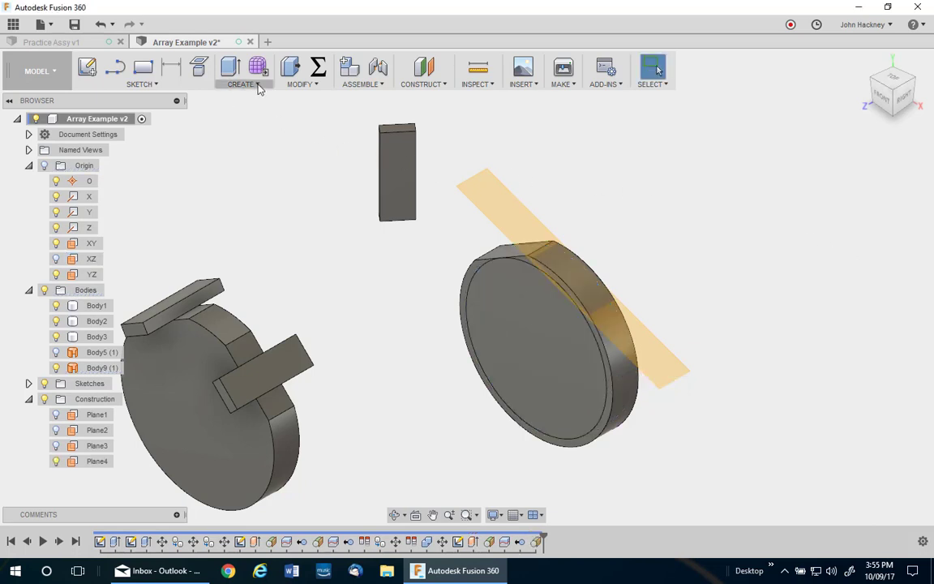
Split the right disc (Body1) using Plane4 as the splitting tool
left_click(300, 83)
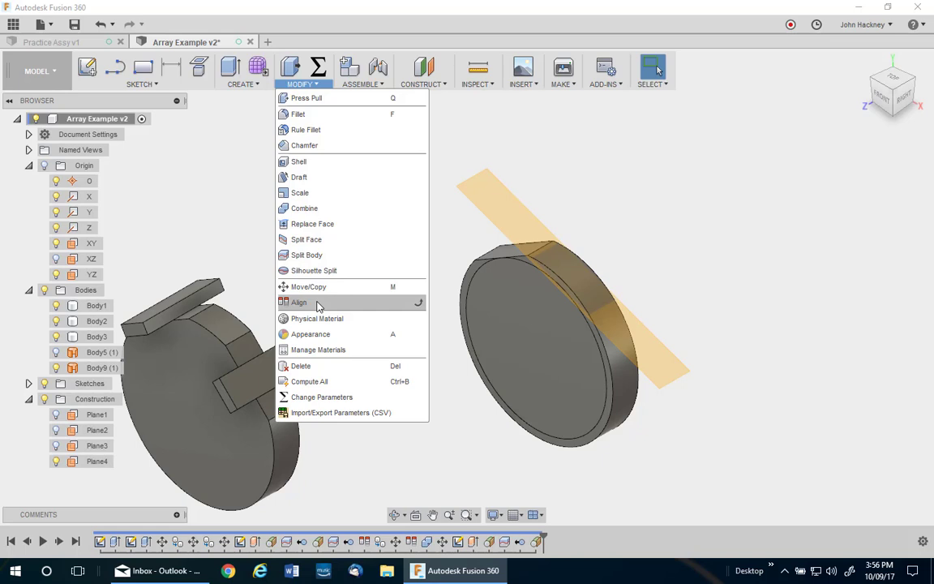
left_click(315, 258)
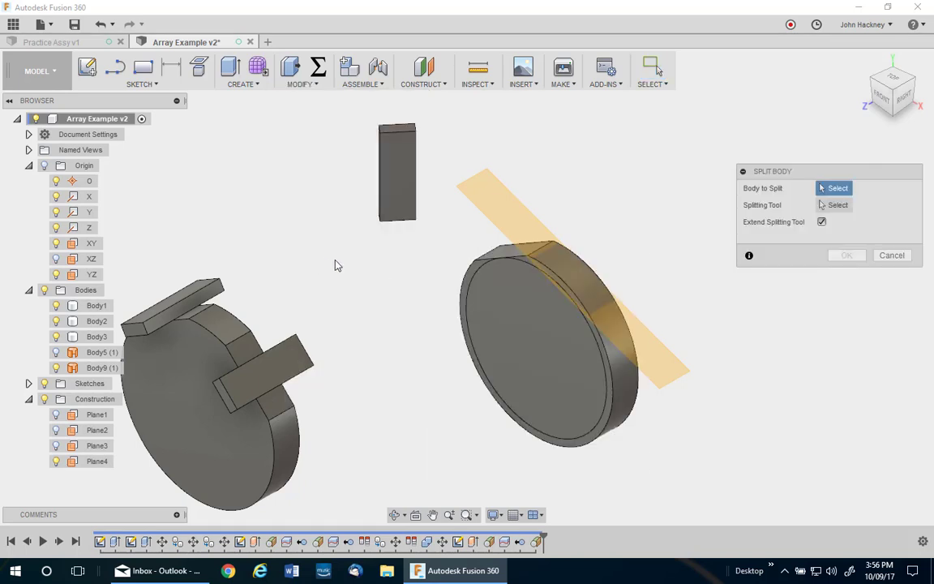
left_click(515, 290)
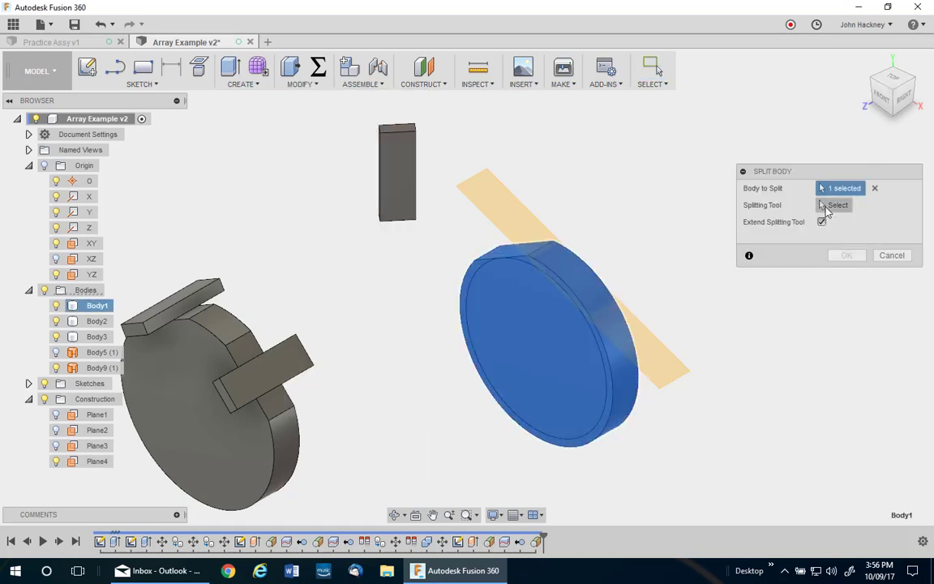
left_click(500, 211)
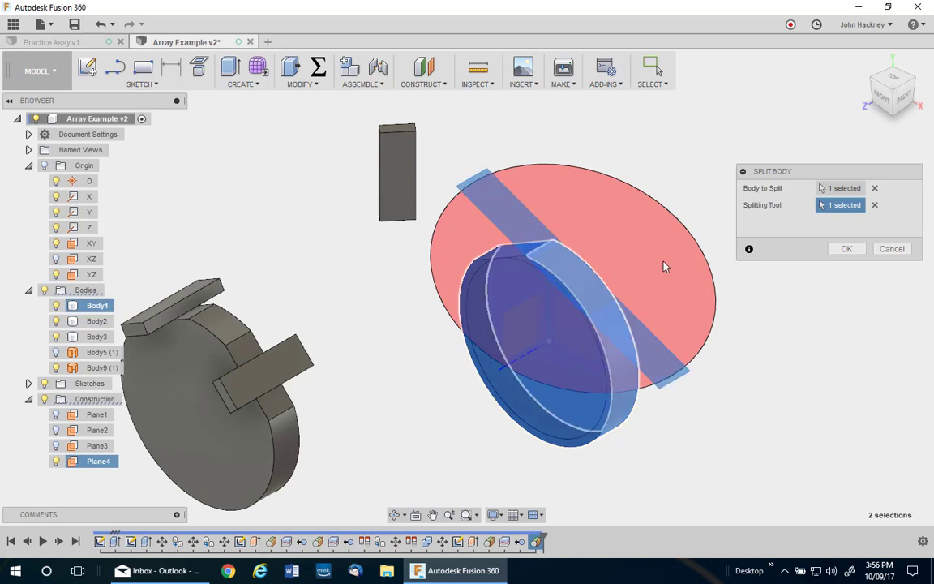
left_click(840, 249)
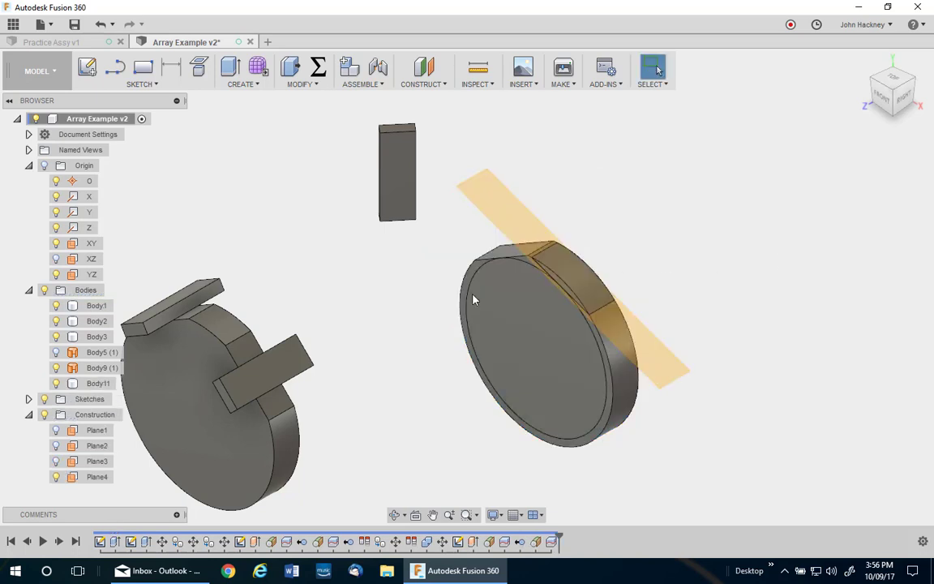
Remove the cut-off Body11 wedge, leaving a second flat on the rim
right_click(96, 384)
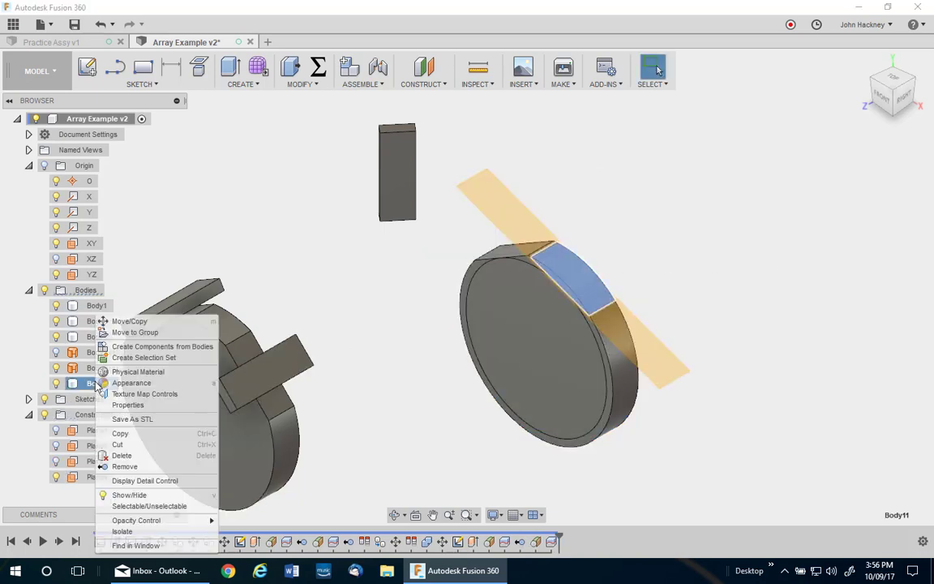
left_click(124, 467)
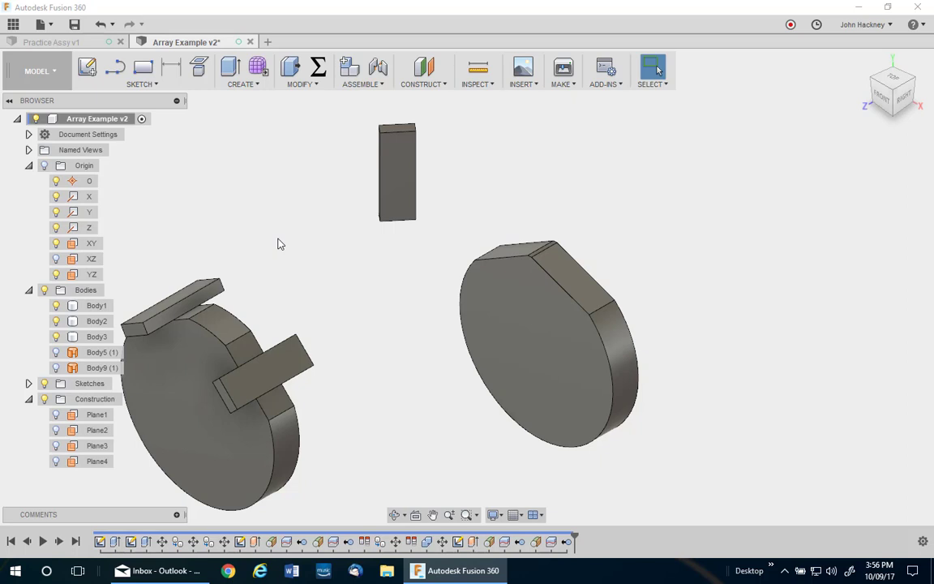
middle_click_drag(277, 242, 292, 282, "shift")
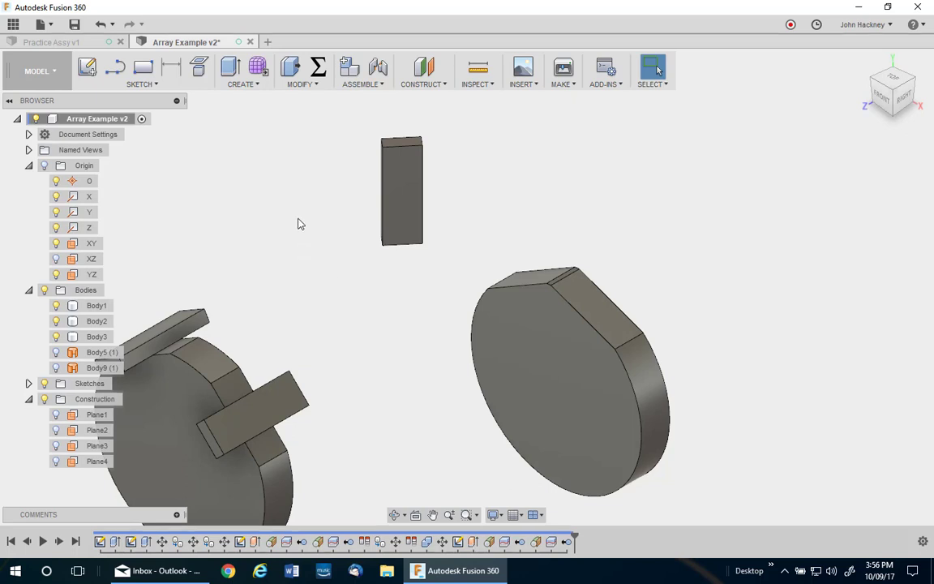
Align the small bar's centre point onto the disc's top flat as Bodies, keeping its original orientation
left_click(317, 86)
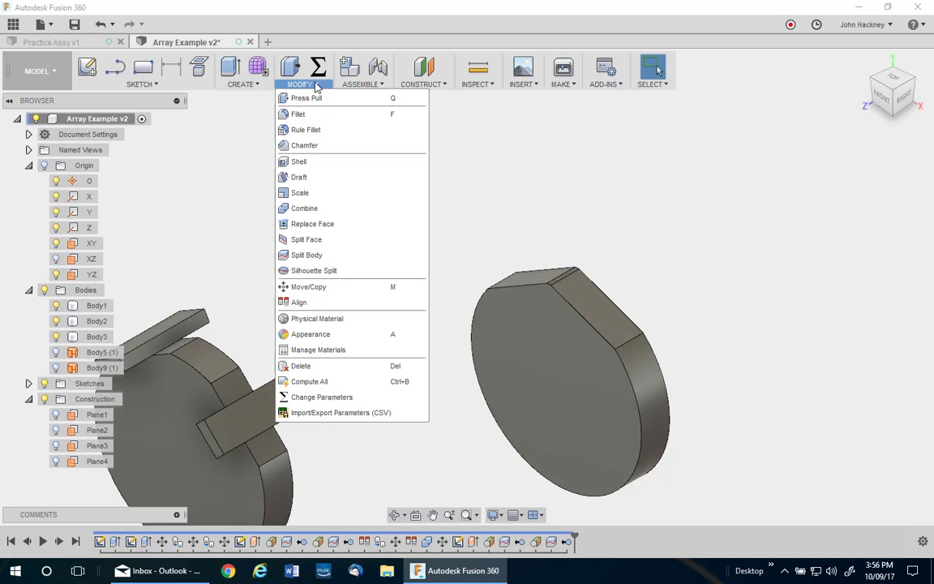
left_click(297, 302)
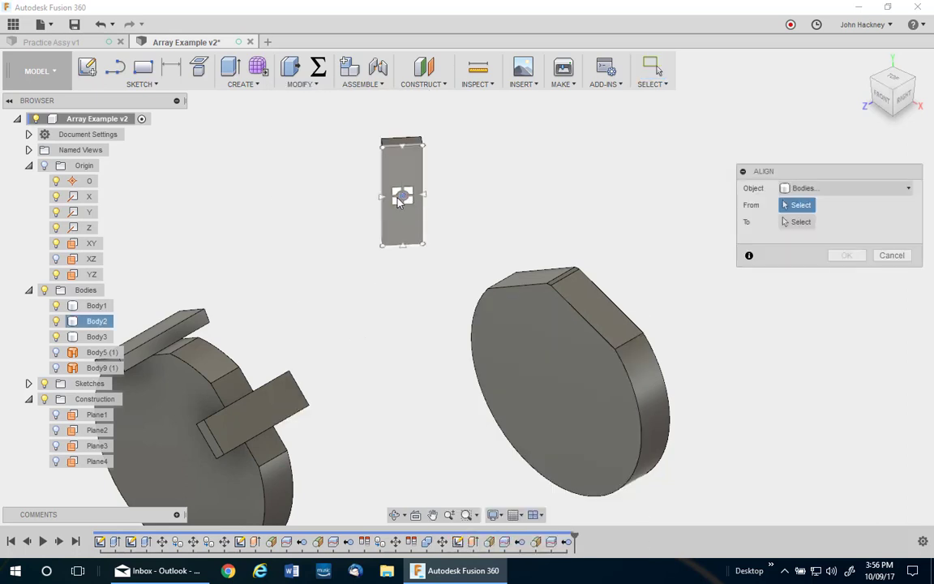
left_click(821, 191)
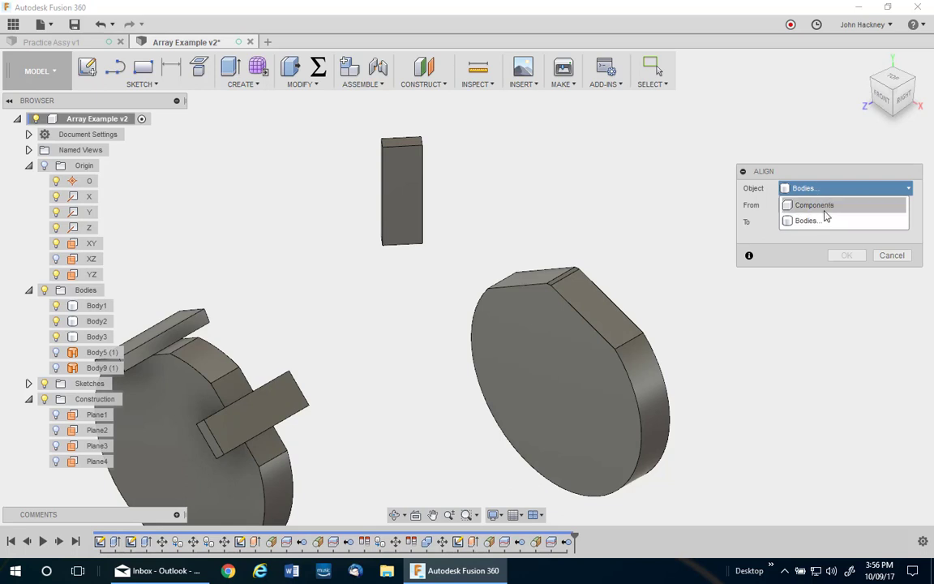
left_click(799, 216)
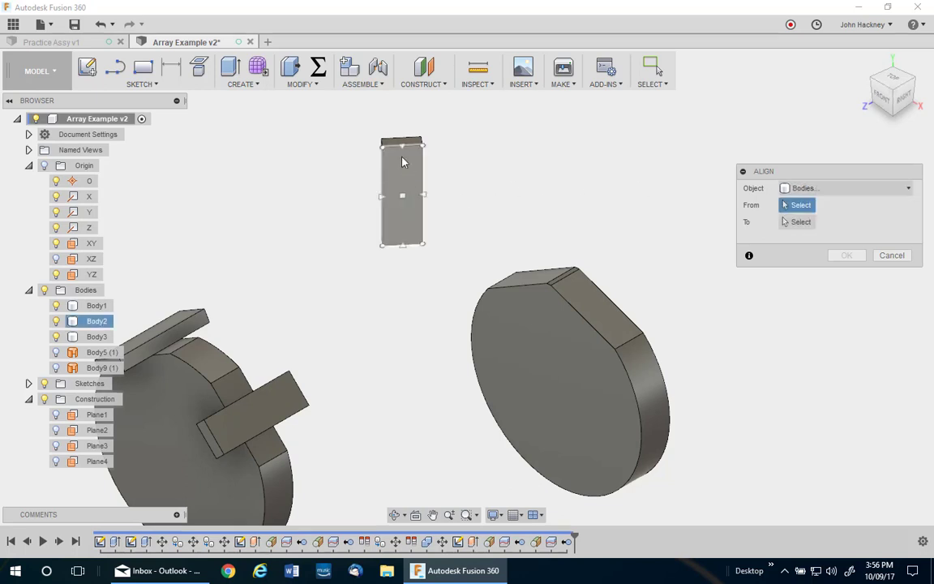
left_click(403, 198)
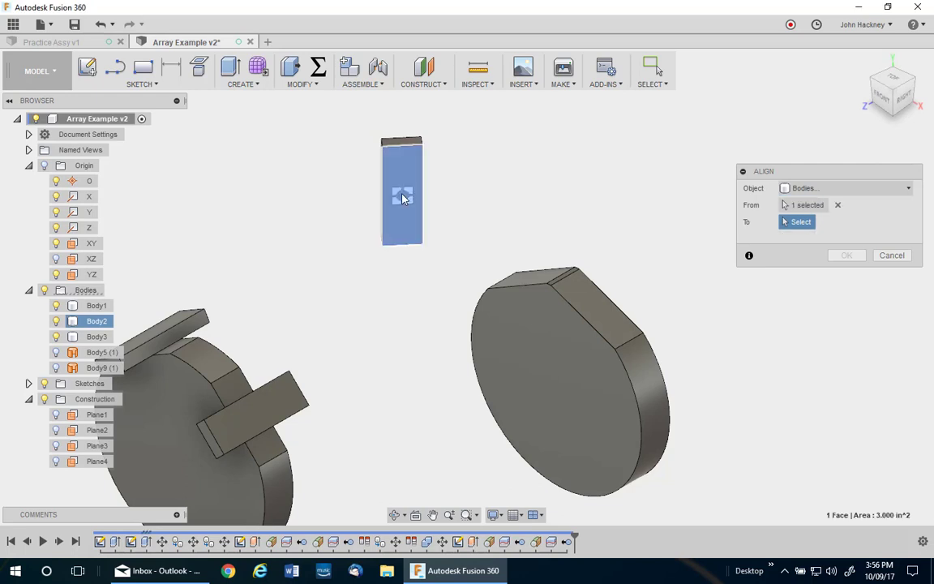
left_click(531, 276)
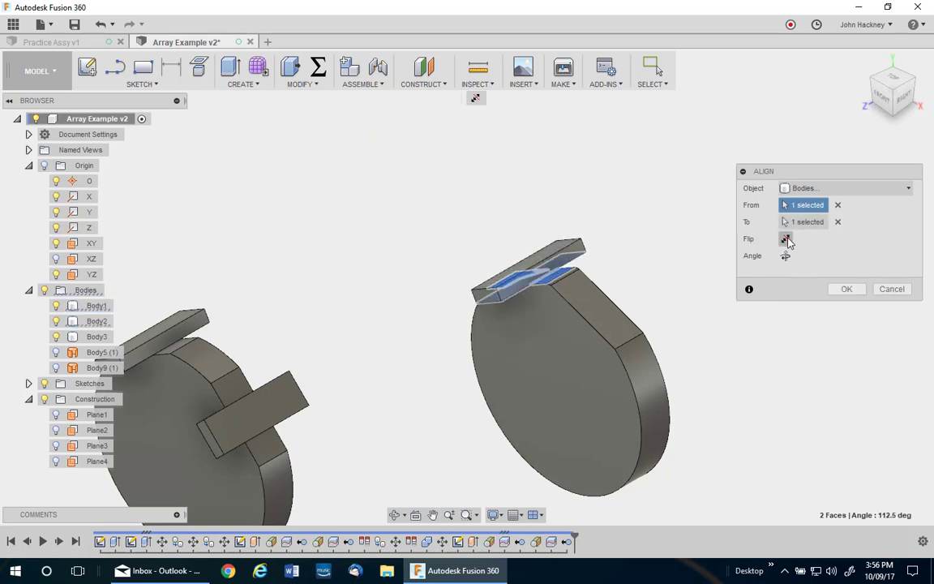
left_click(786, 239)
left_click(786, 240)
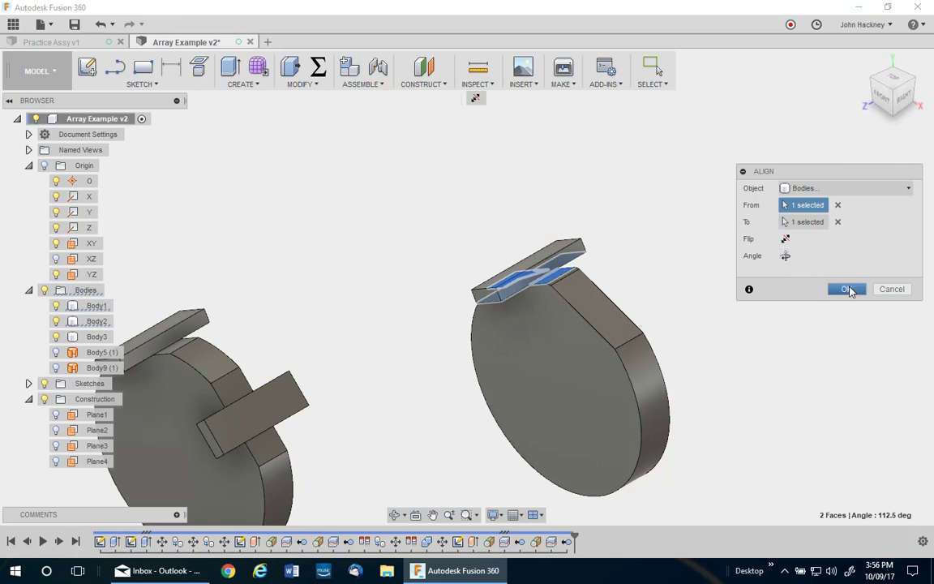
left_click(846, 288)
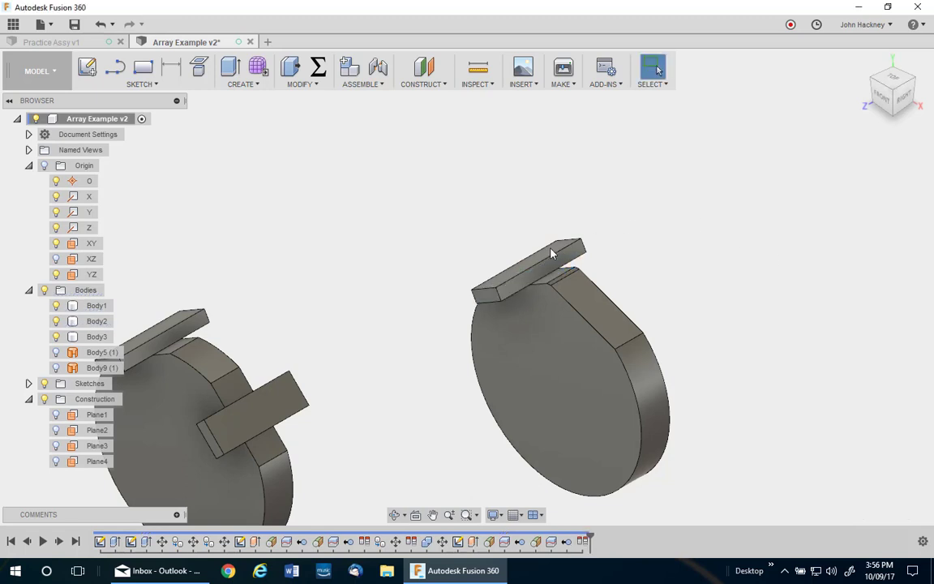
Move a copy of the Body2 bar up and to the right
right_click(90, 322)
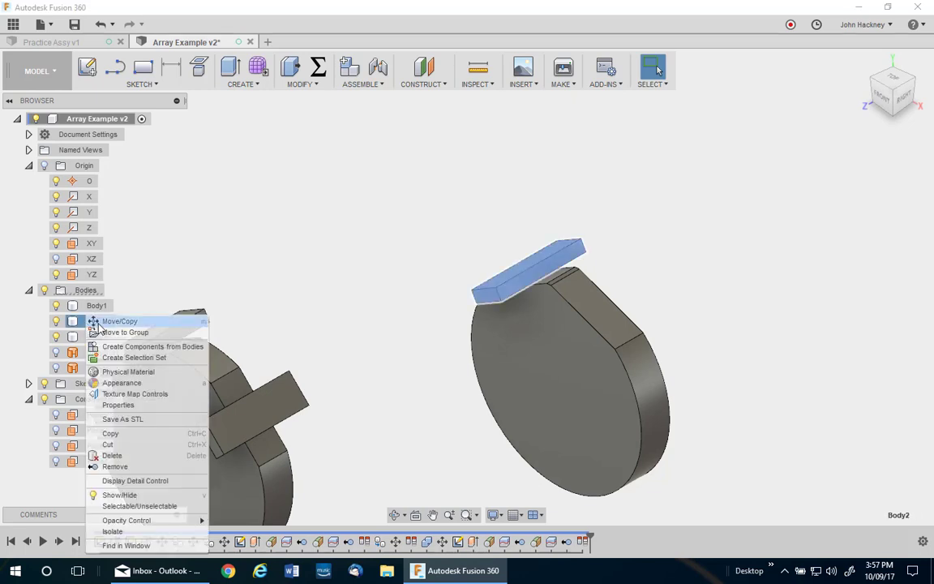
left_click(114, 321)
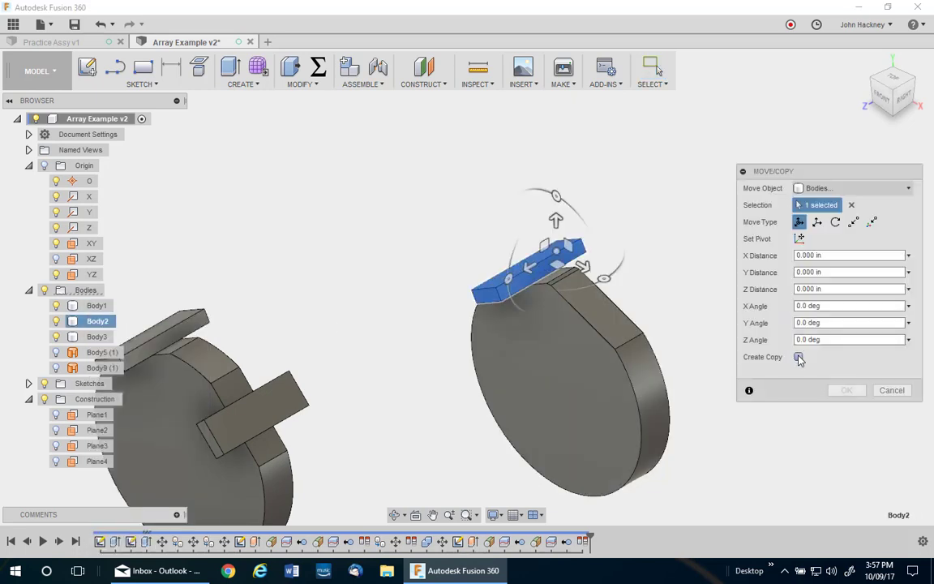
left_click(799, 358)
left_click_drag(556, 252, 688, 156)
left_click(847, 390)
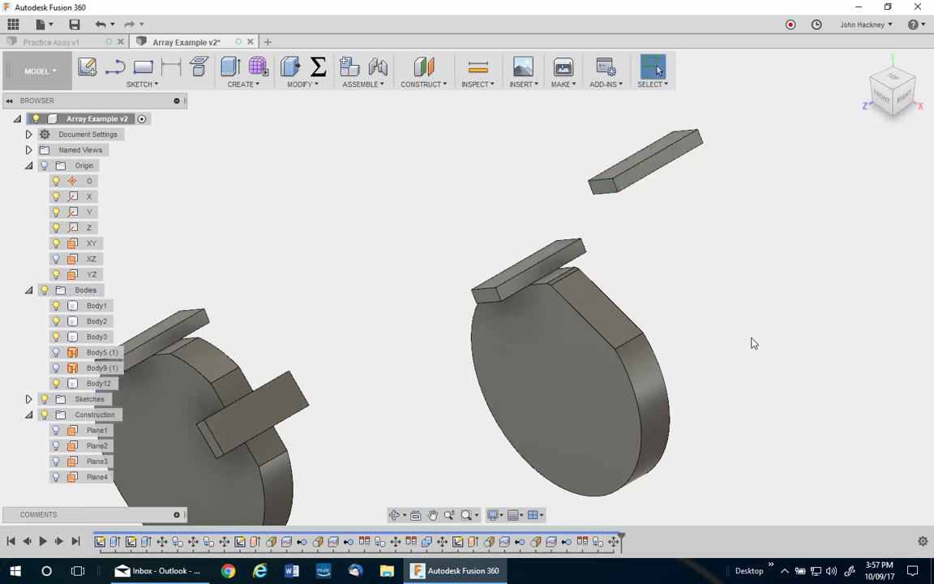
Align the copied bar's face onto the disc's other flat, flipped so it lies crosswise
left_click(312, 84)
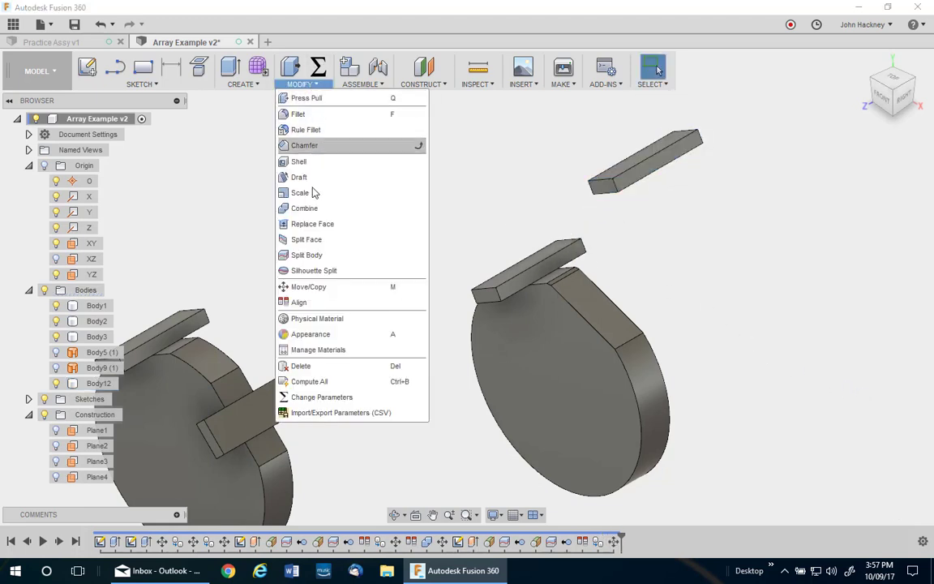
scroll(659, 166, "up", 2)
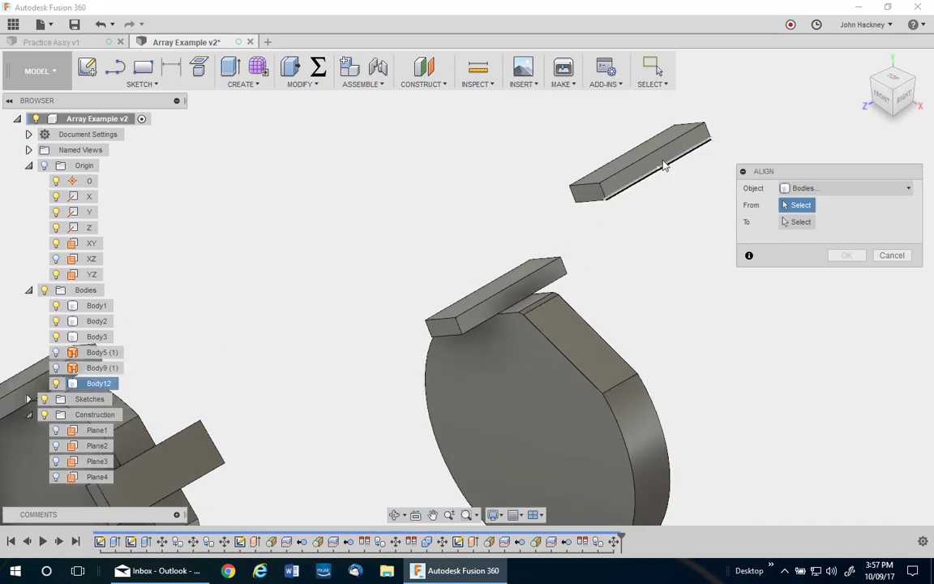
left_click(644, 155)
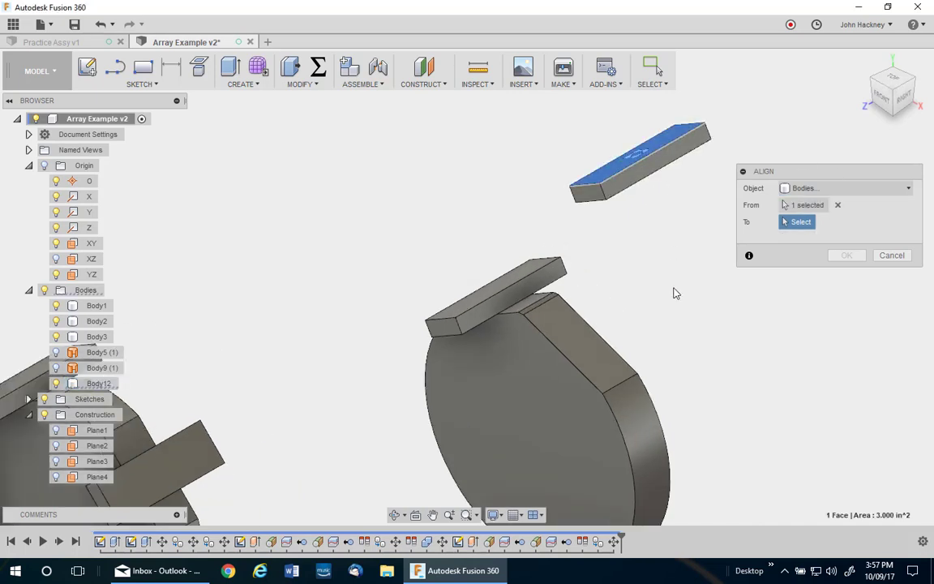
left_click(581, 345)
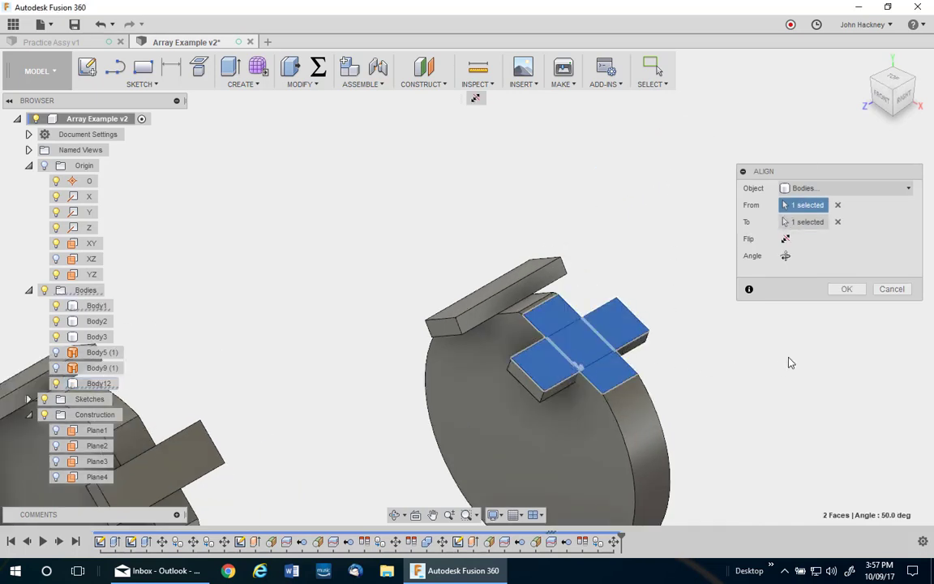
left_click(785, 239)
left_click(786, 257)
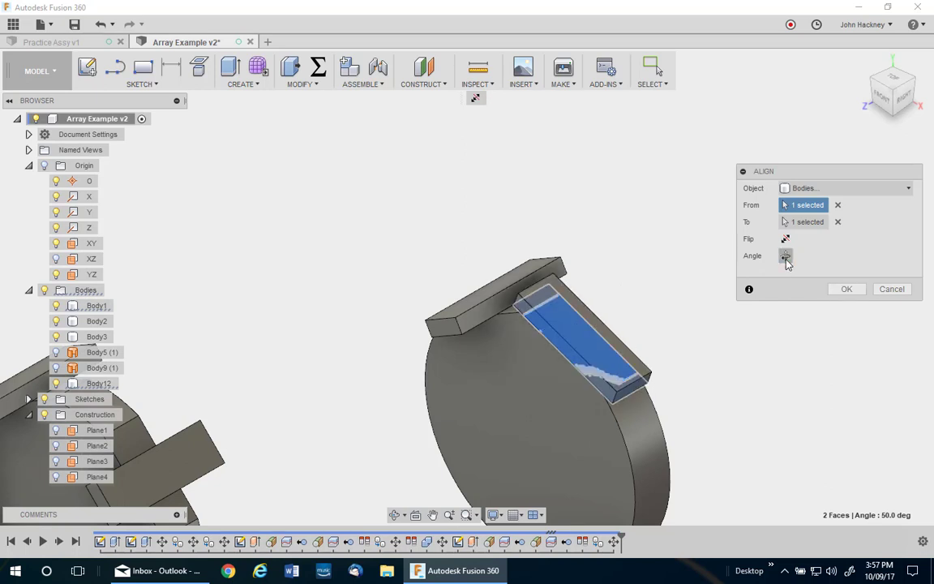
left_click(786, 257)
left_click(848, 291)
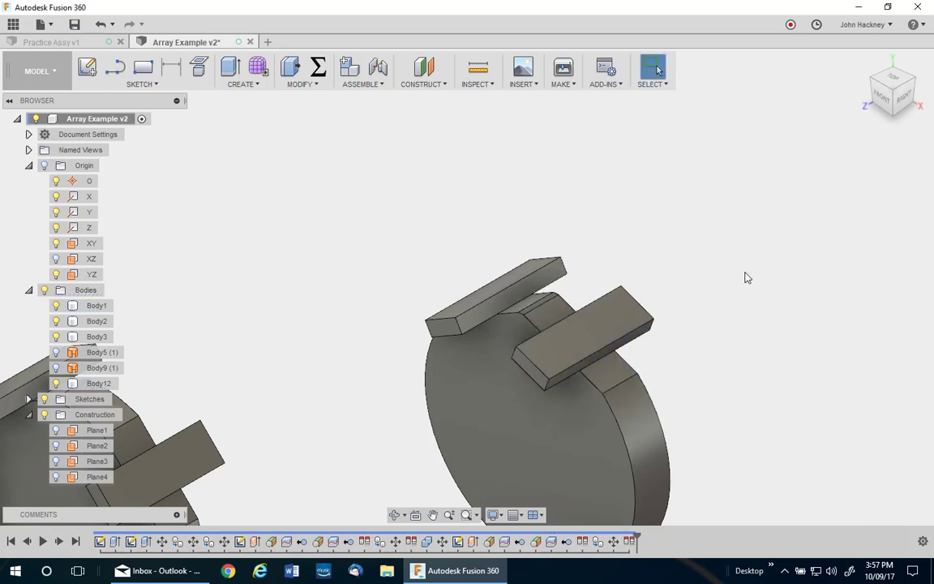
scroll(747, 277, "down", 2)
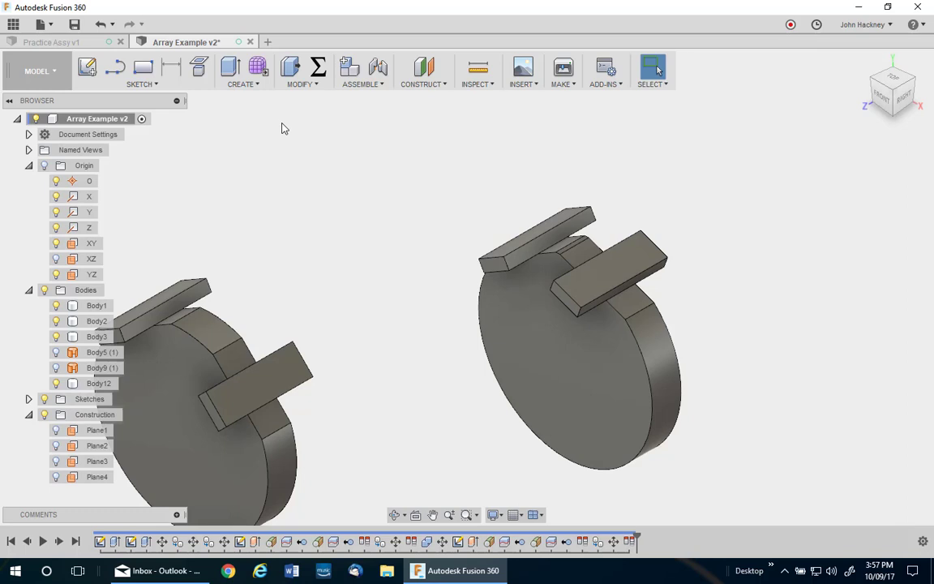
Combine the Body2 and Body12 bars into the Body1 disc with a Join
left_click(298, 84)
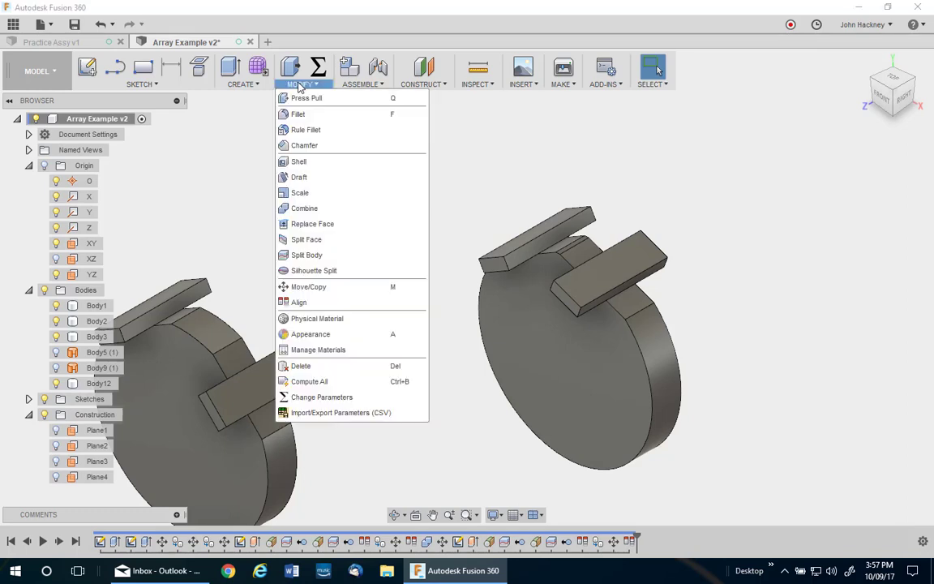
left_click(308, 206)
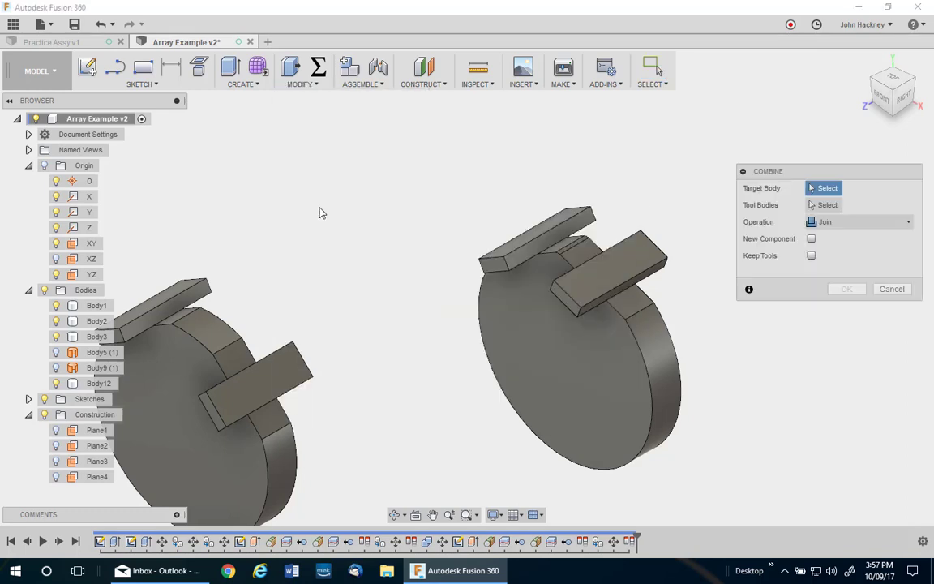
left_click(544, 274)
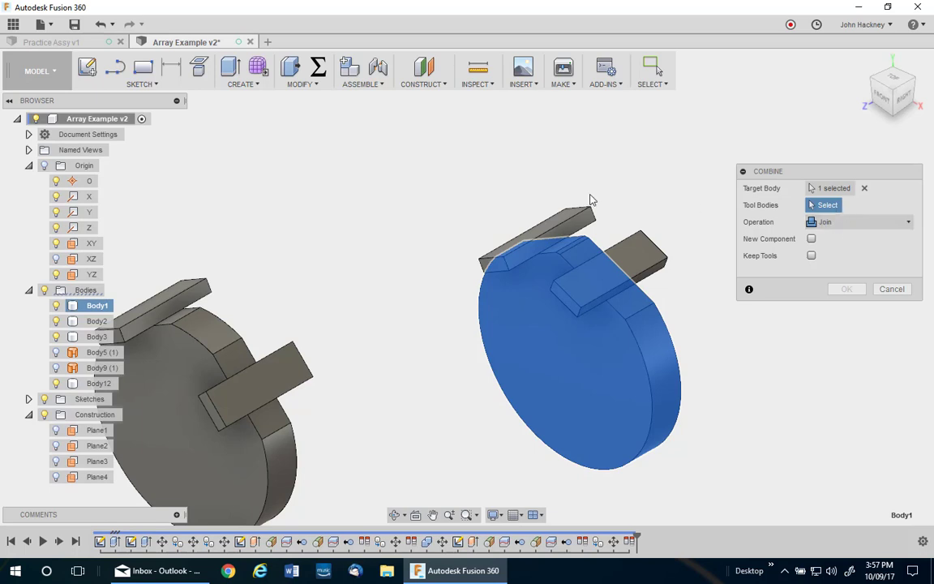
left_click_drag(438, 175, 720, 348)
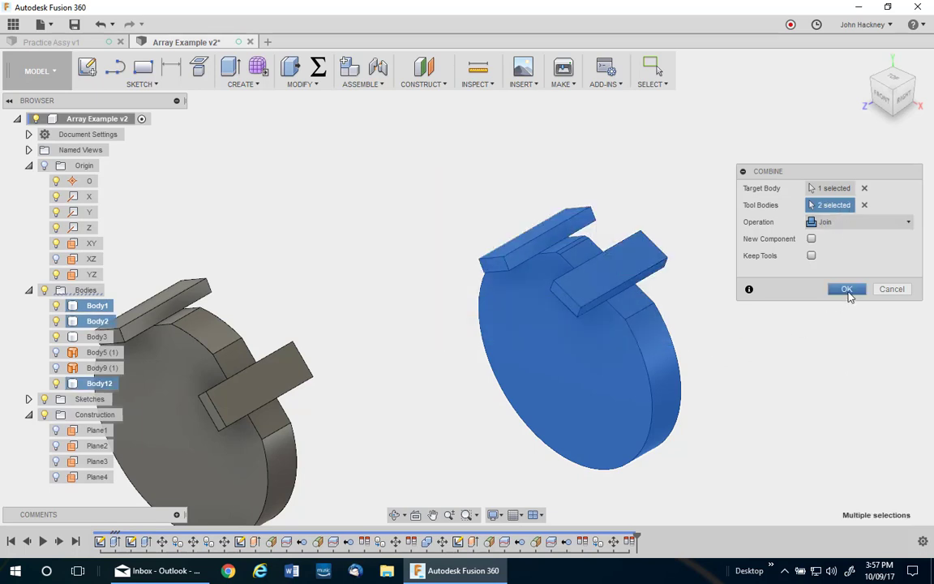
left_click(846, 290)
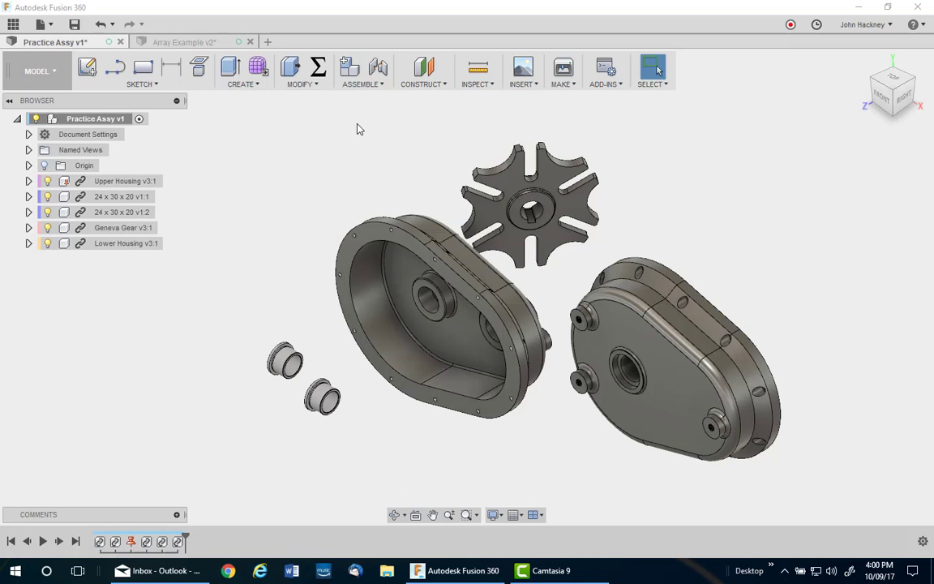
scroll(354, 134, "up", 3)
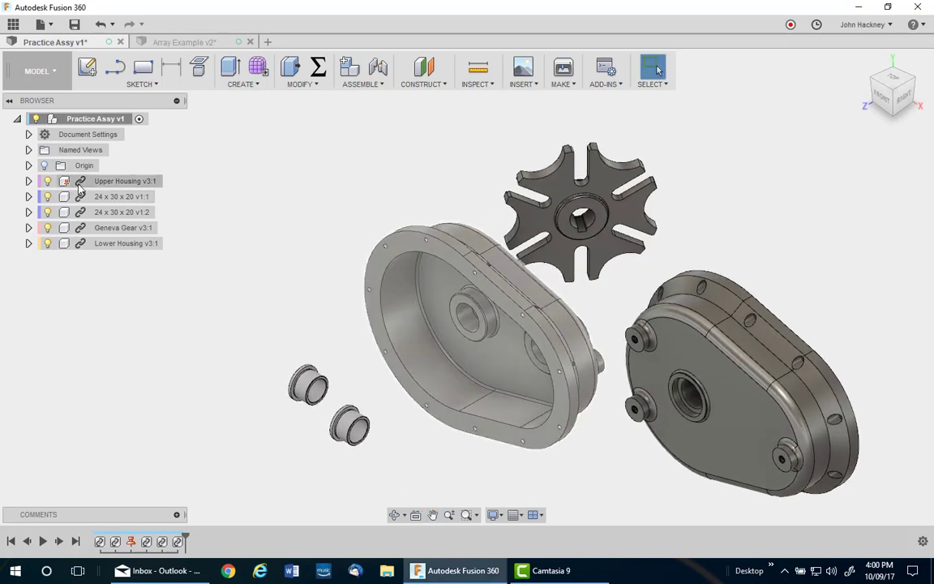
middle_click_drag(327, 332, 334, 244)
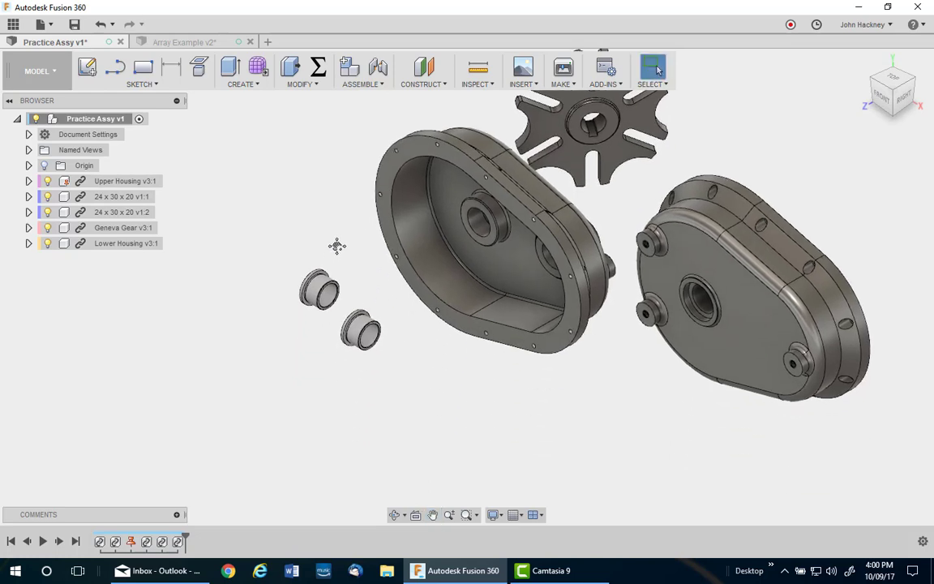
scroll(329, 258, "down", 1)
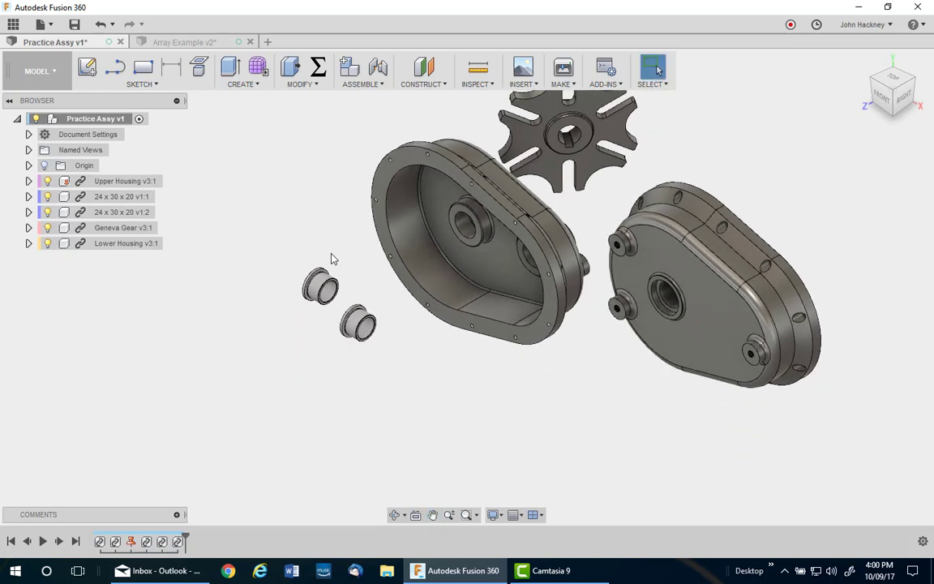
Align in Components mode from the left bushing's rim edge to the upper housing's bore edge
left_click(300, 84)
left_click(292, 303)
scroll(322, 277, "up", 5)
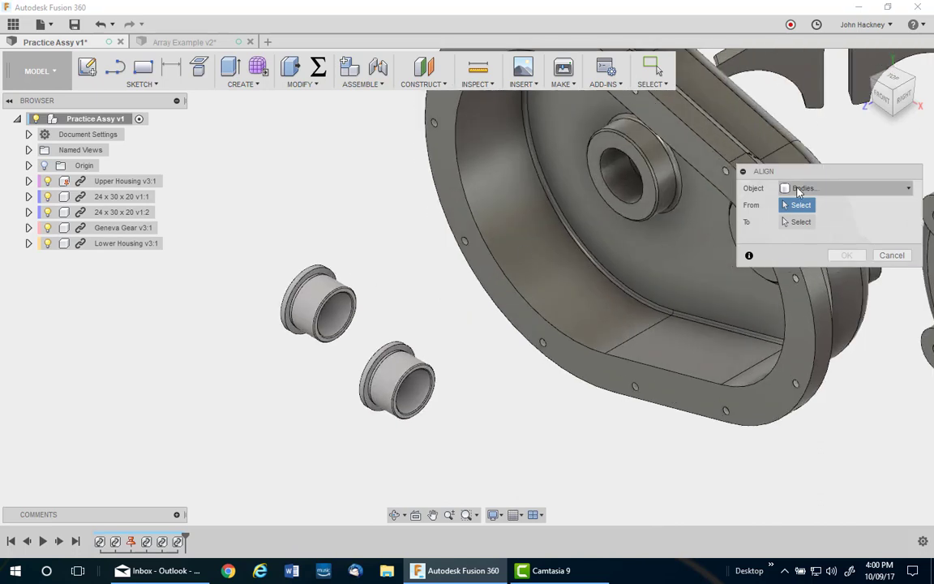
left_click(791, 188)
left_click(807, 205)
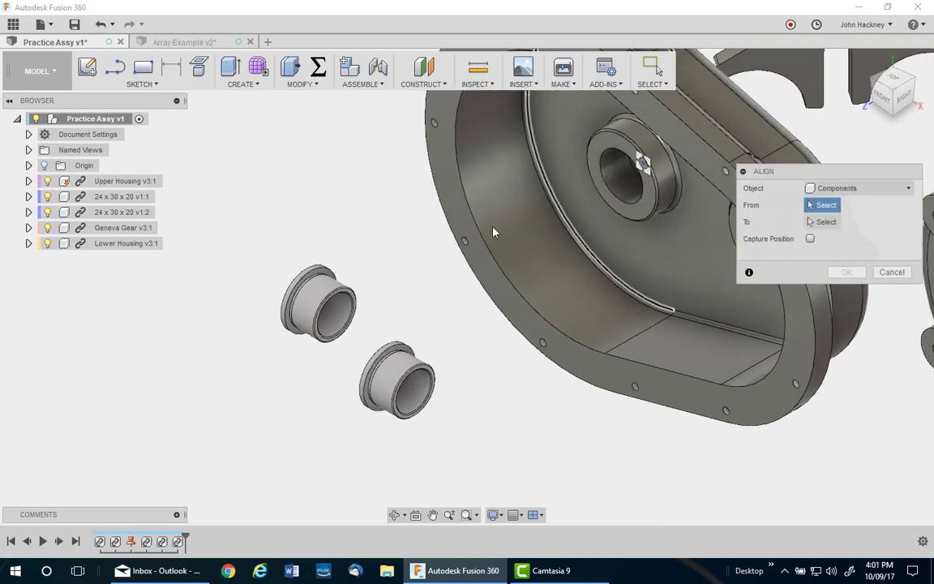
left_click(325, 274)
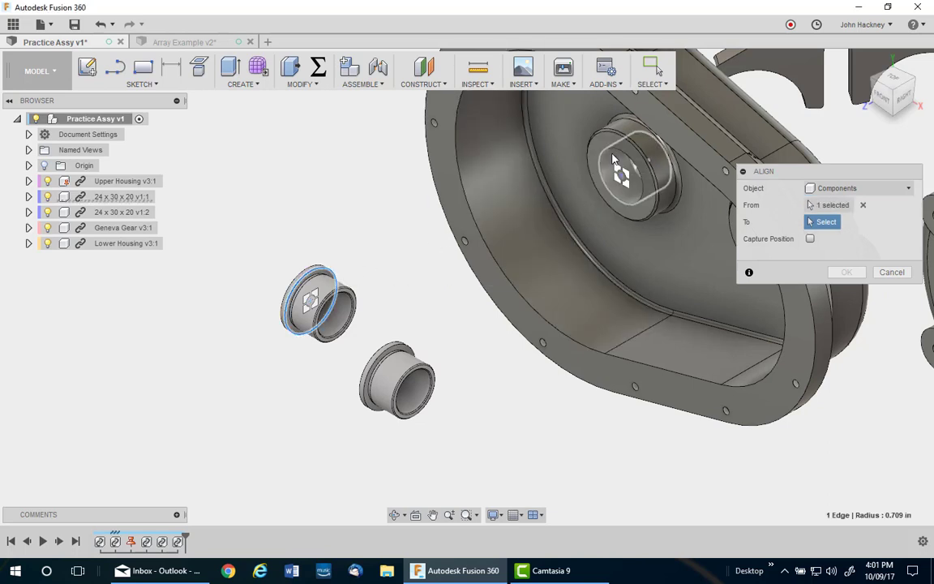
left_click(618, 166)
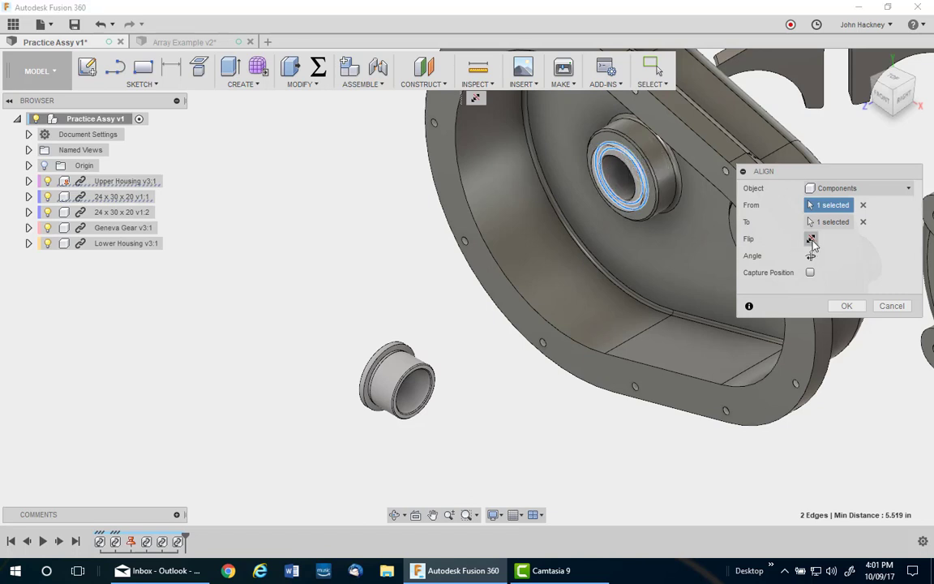
Confirm the bushing alignment, then revert the bushing to its original position
left_click(845, 305)
middle_click_drag(290, 203, 289, 242)
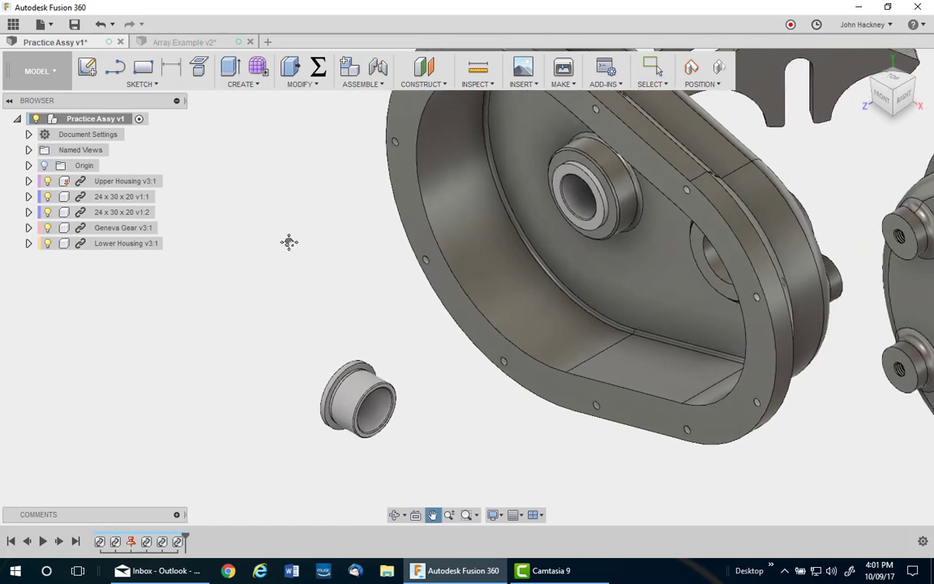
key("Escape")
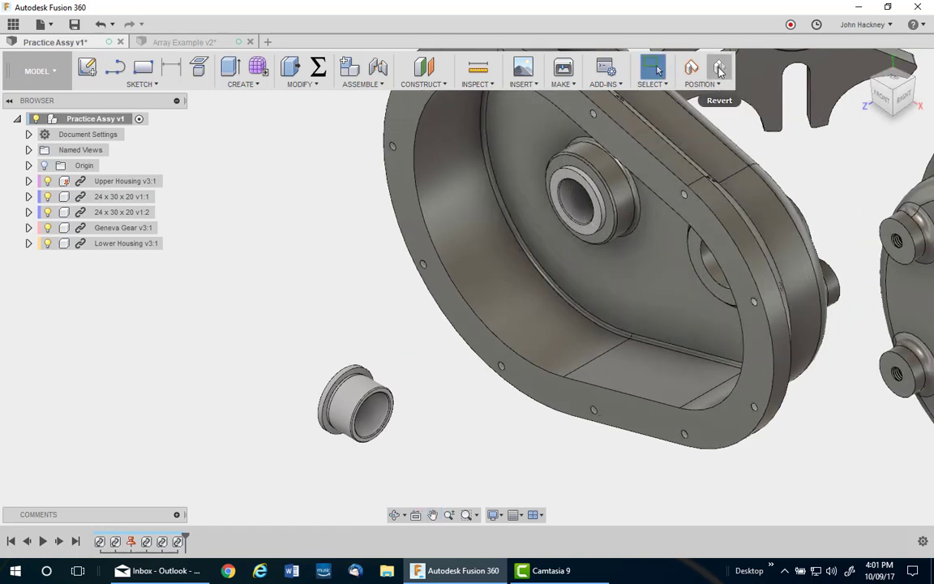
left_click(720, 70)
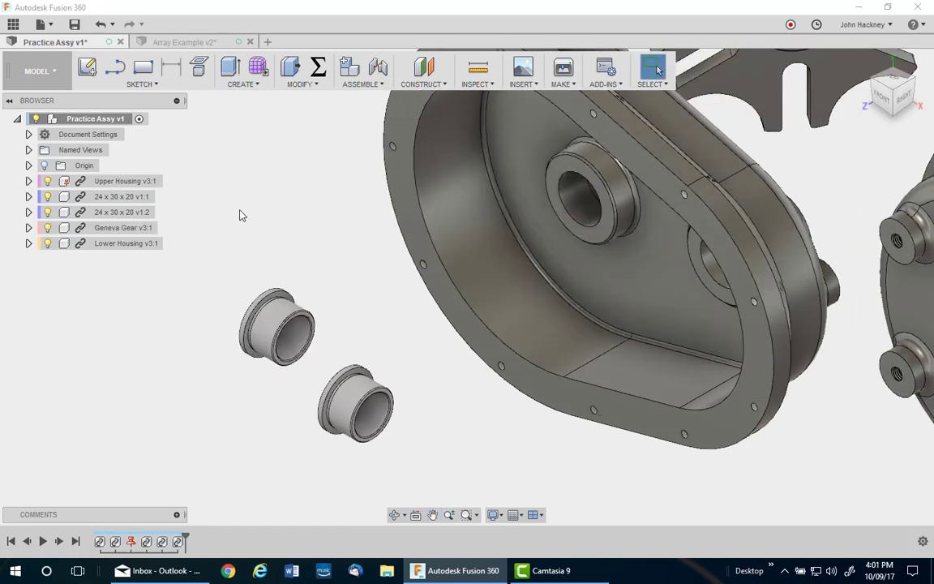
Re-align the upper bushing's rim to the housing bore edge with Capture Position enabled
left_click(301, 84)
left_click(285, 302)
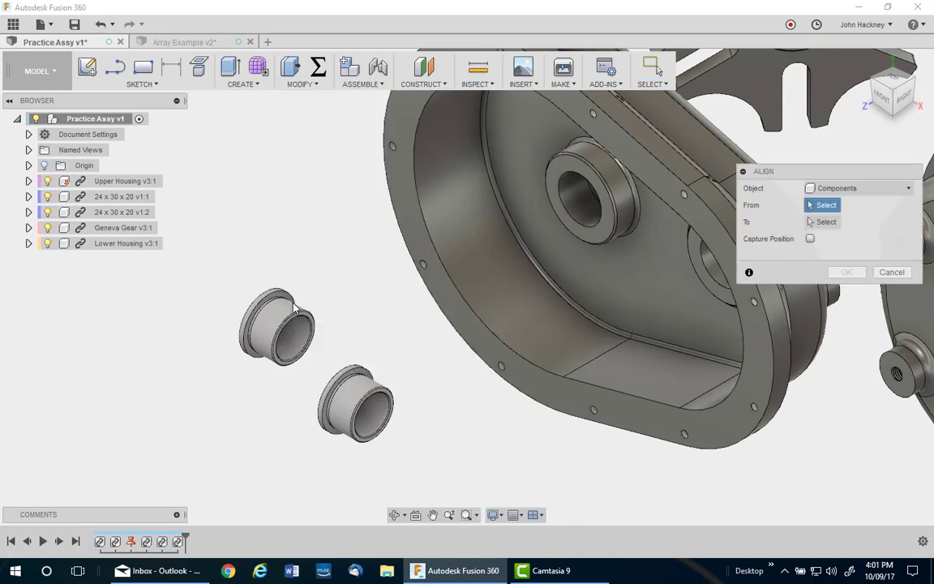
left_click(282, 297)
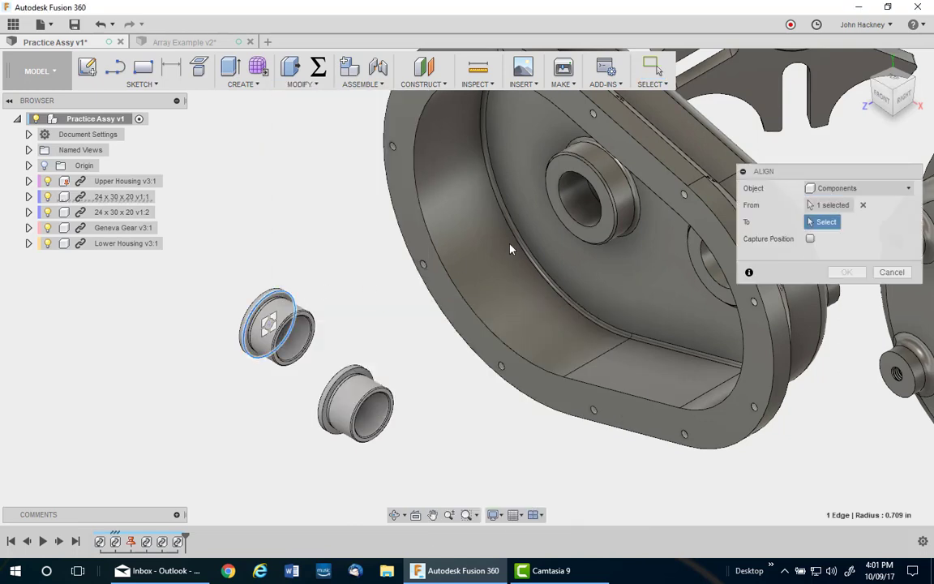
left_click(573, 177)
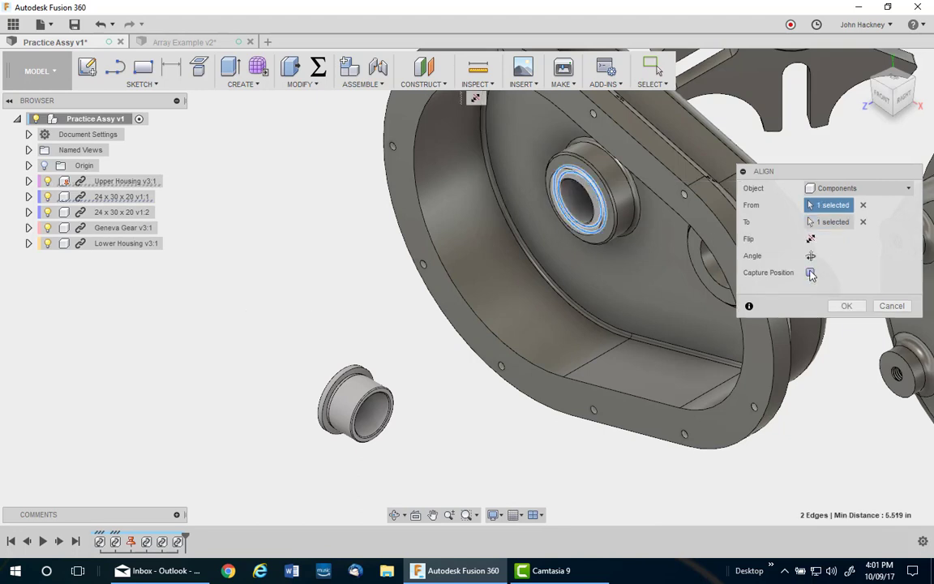
left_click(810, 273)
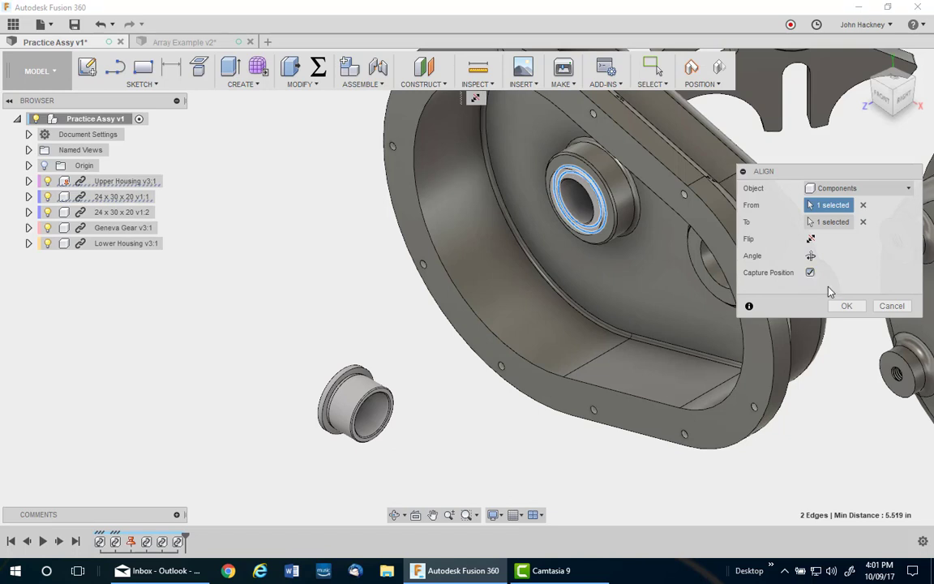
left_click(846, 305)
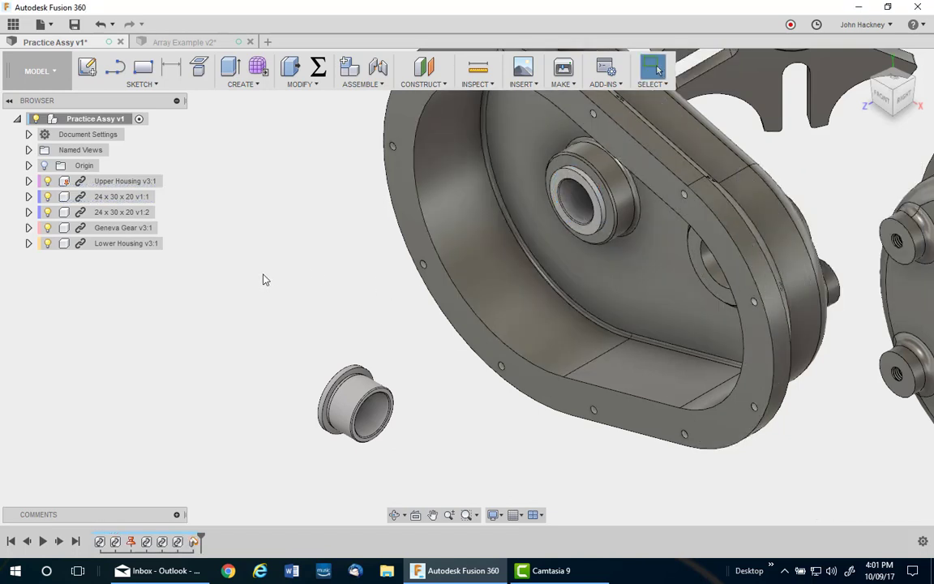
Ground the seated bushing 24 x 30 x 20 v1:1 in place
middle_click_drag(286, 275, 299, 288)
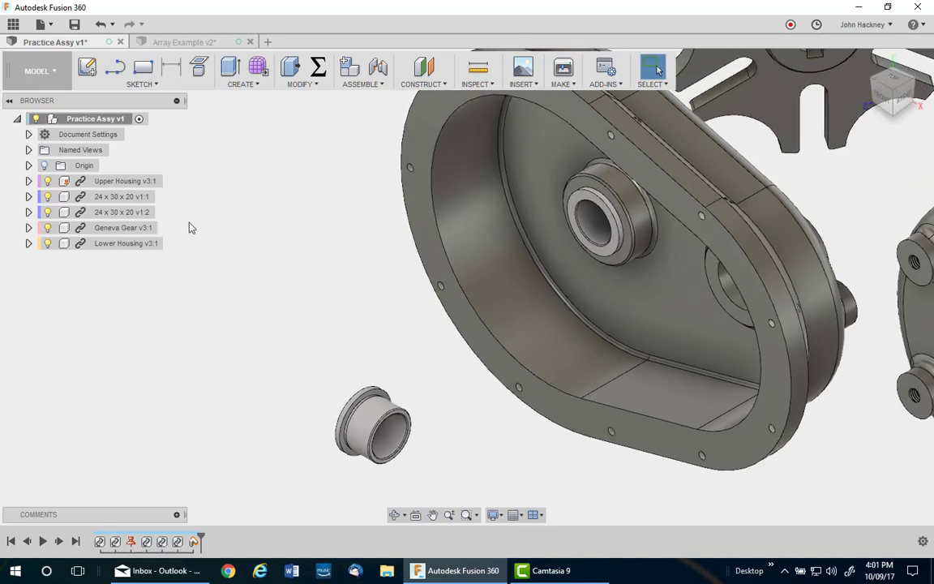
right_click(62, 196)
left_click(87, 200)
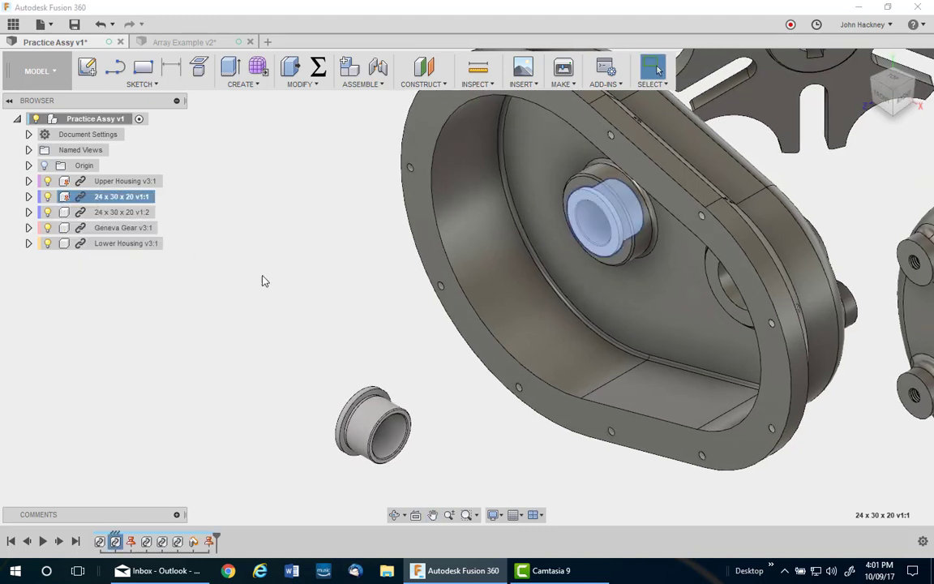
left_click(292, 289)
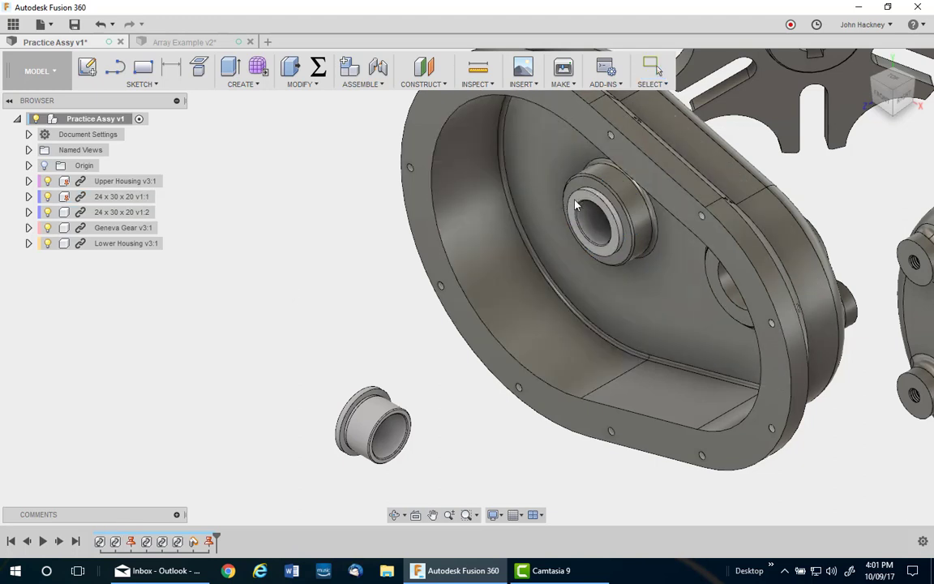
Align the second bushing's circular edge to the upper housing's other hole edge
middle_click_drag(329, 246, 281, 229, "shift")
left_click(300, 84)
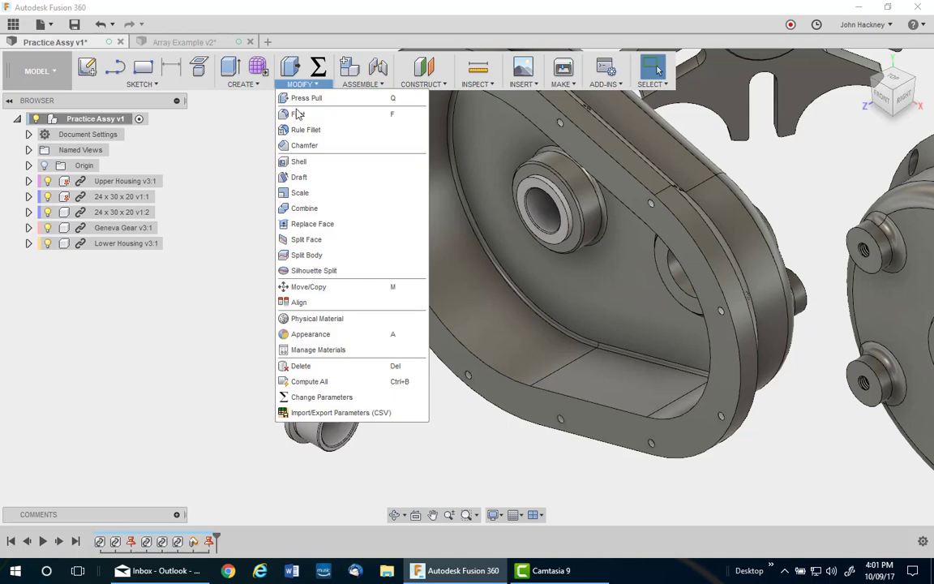
left_click(313, 302)
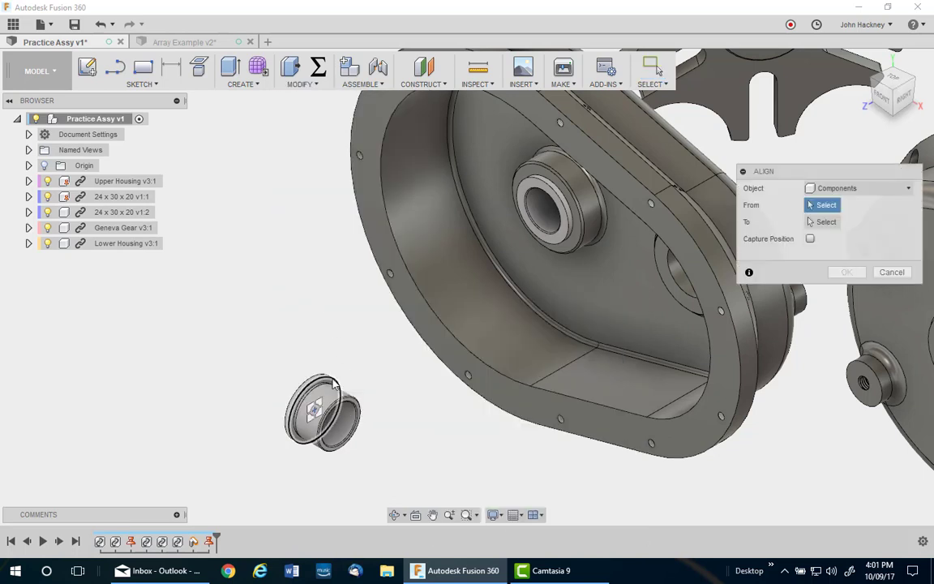
left_click(312, 381)
left_click(682, 292)
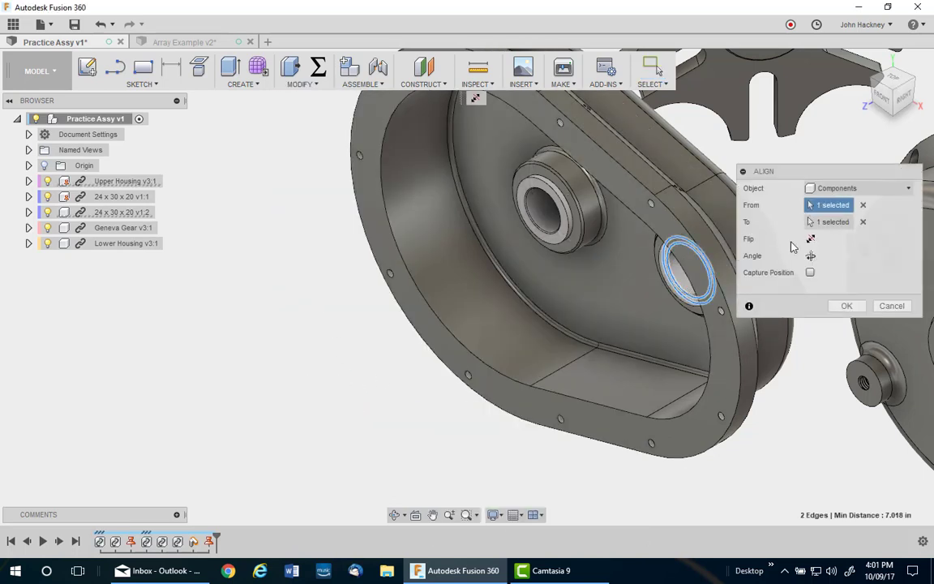
left_click(810, 272)
left_click(852, 307)
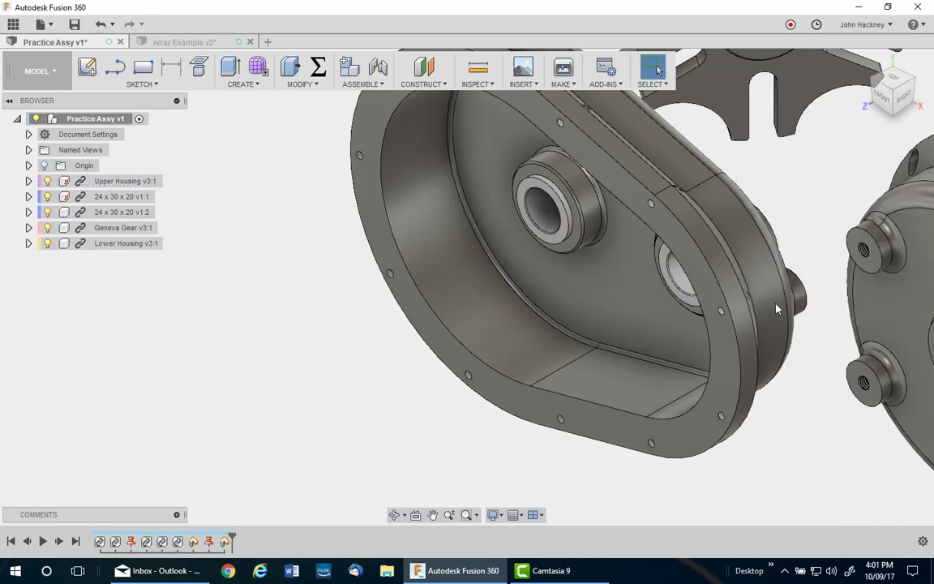
Ground the second bushing 24 x 30 x 20 v1:2 and clear the selection
right_click(69, 212)
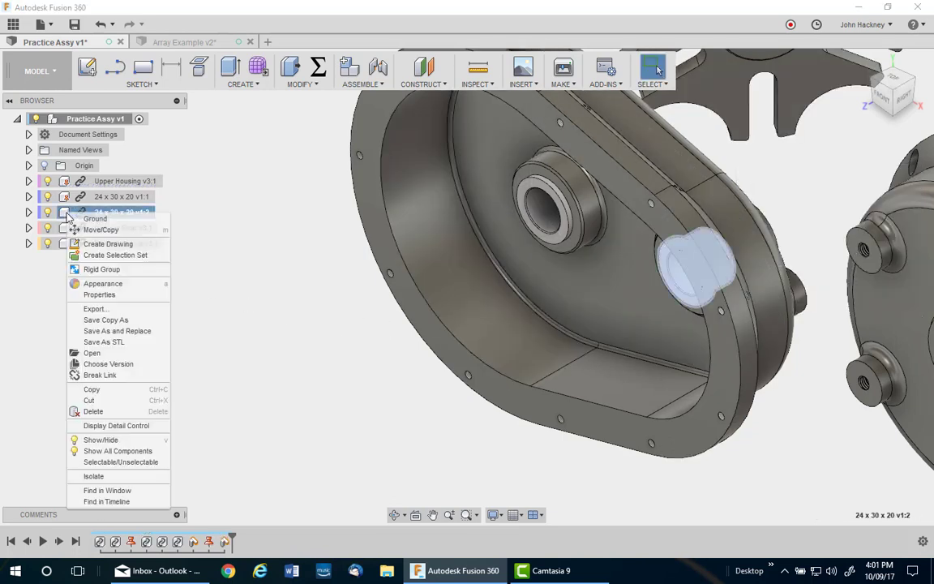
left_click(97, 218)
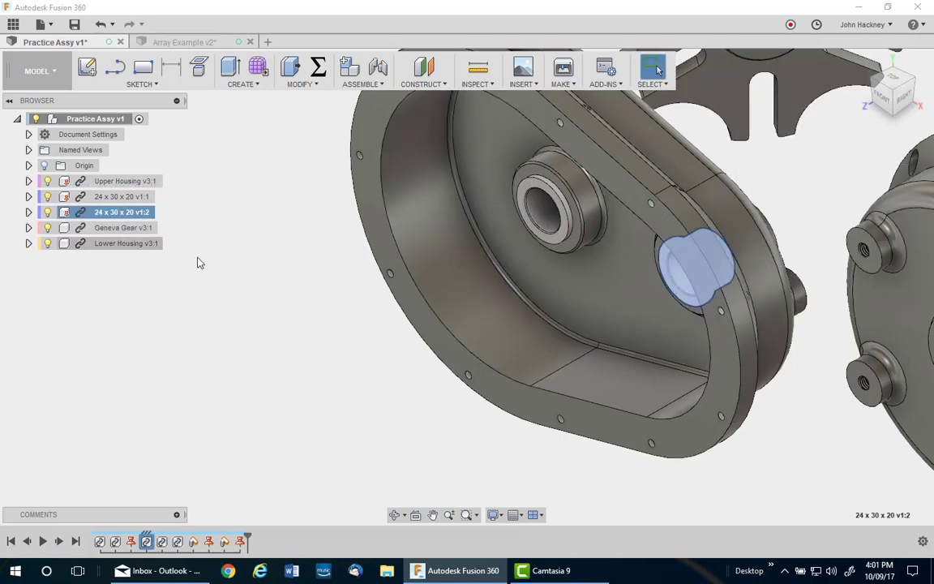
left_click(249, 309)
middle_click_drag(256, 303, 243, 333, "shift")
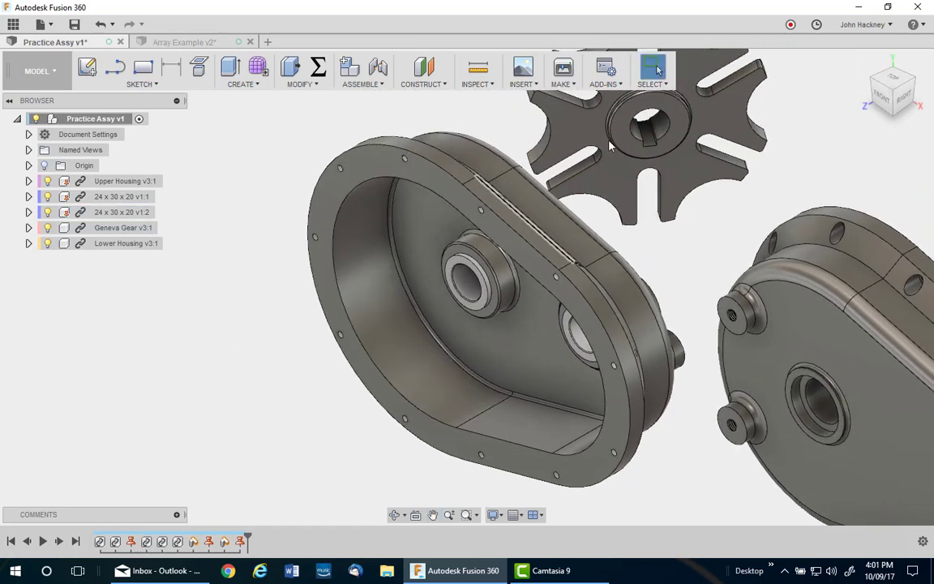
Align the Geneva gear hub to the central bushing edge, rotated four angle steps, then ground Geneva Gear v3:1
left_click(311, 86)
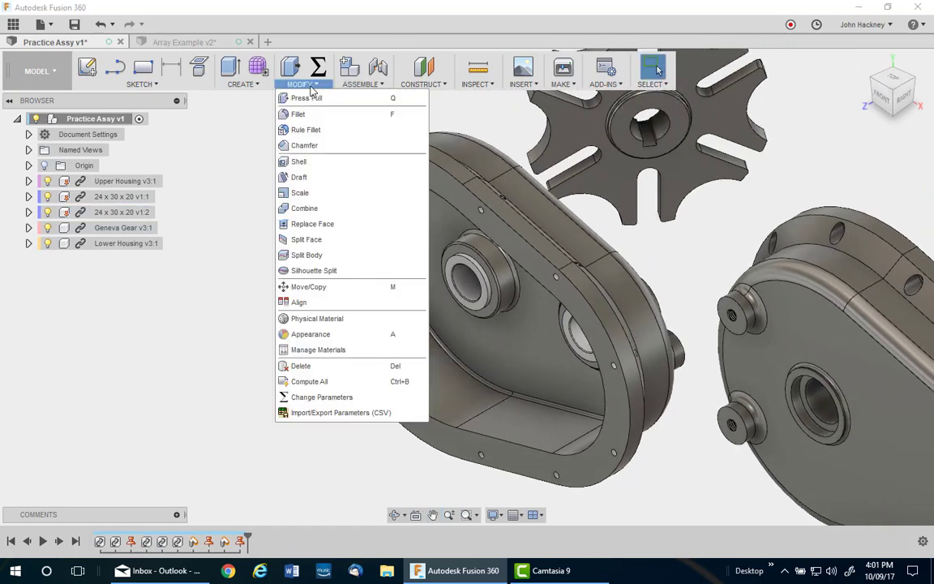
left_click(298, 301)
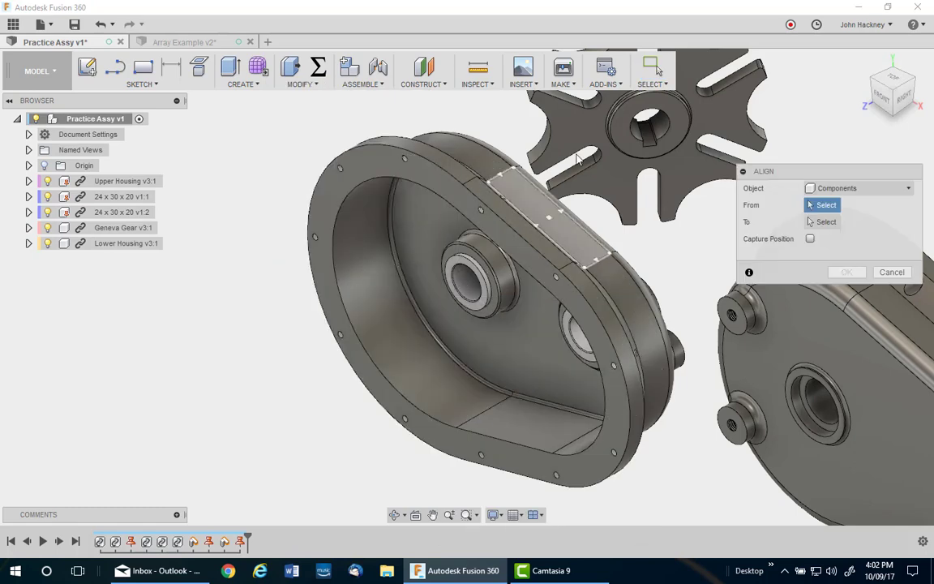
left_click(604, 118)
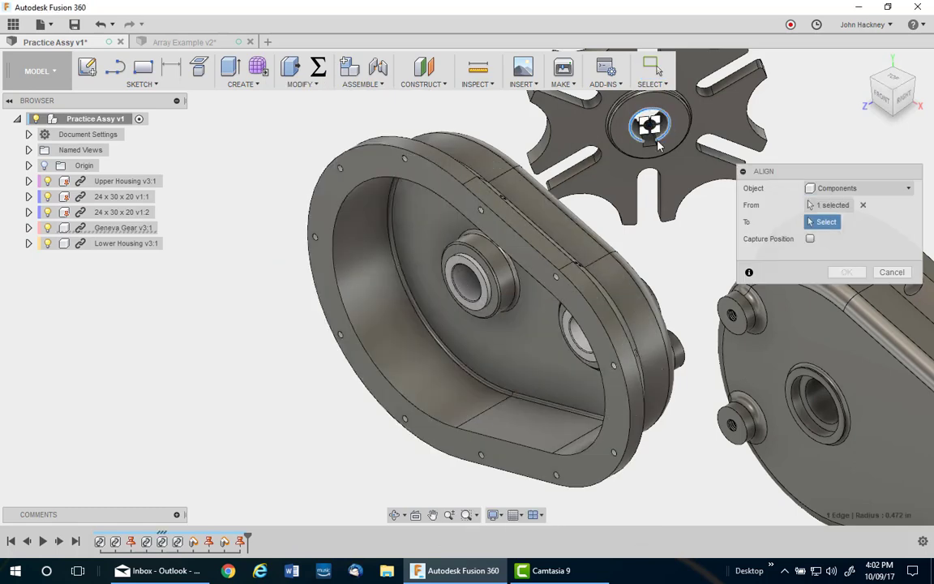
left_click(486, 306)
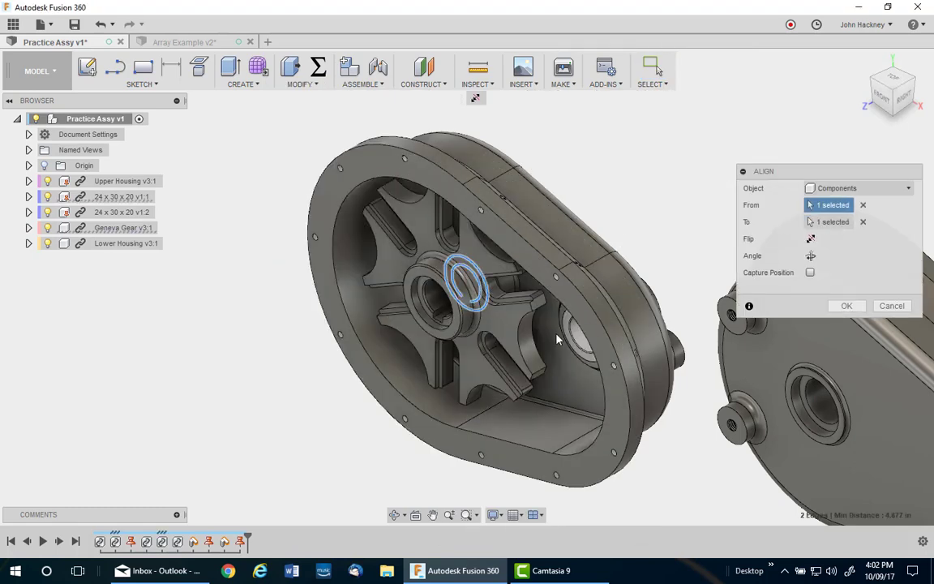
left_click(811, 256)
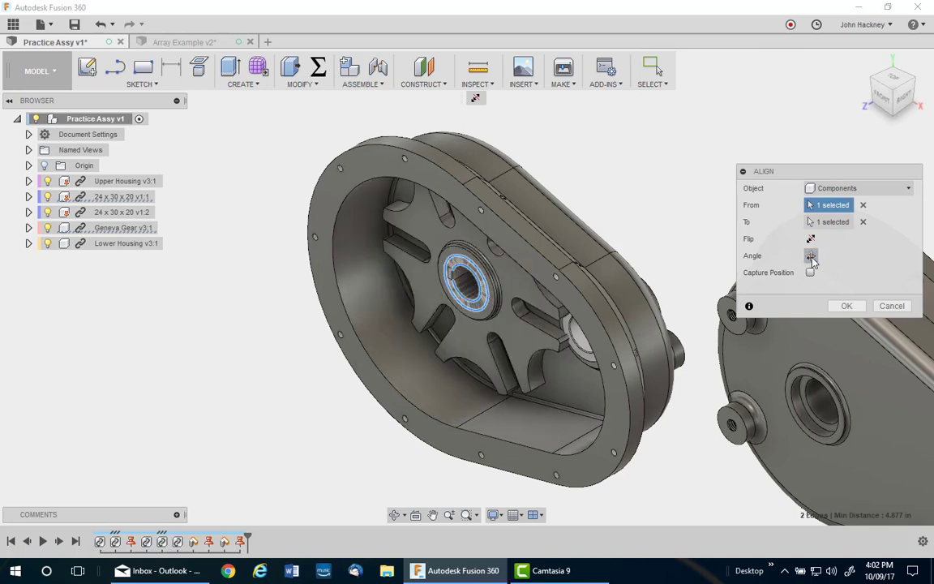
left_click(812, 257)
left_click(811, 256)
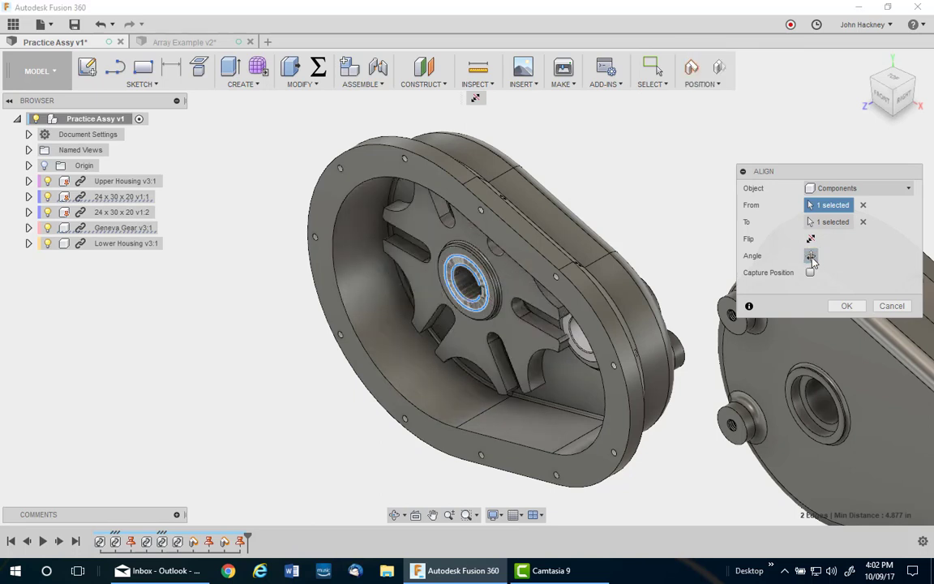
left_click(811, 257)
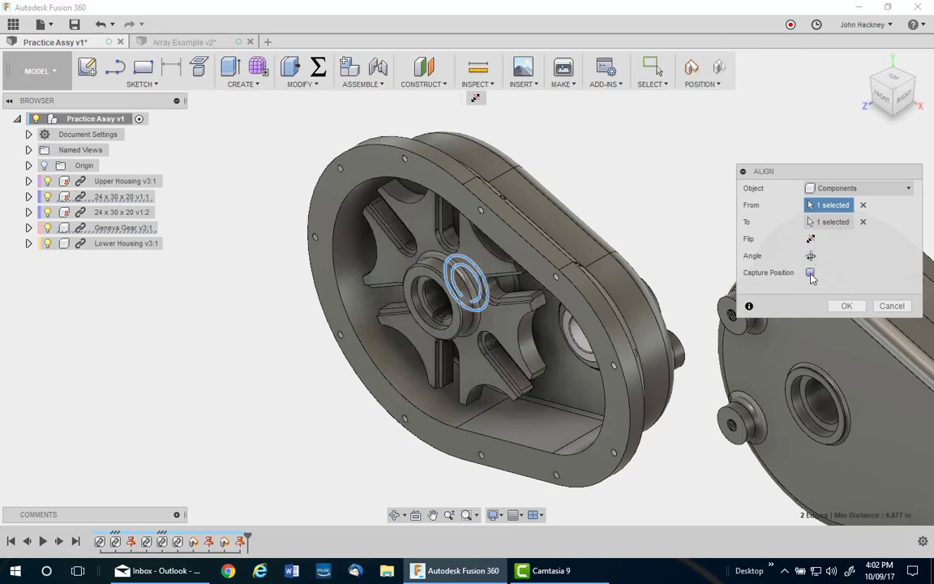
left_click(845, 305)
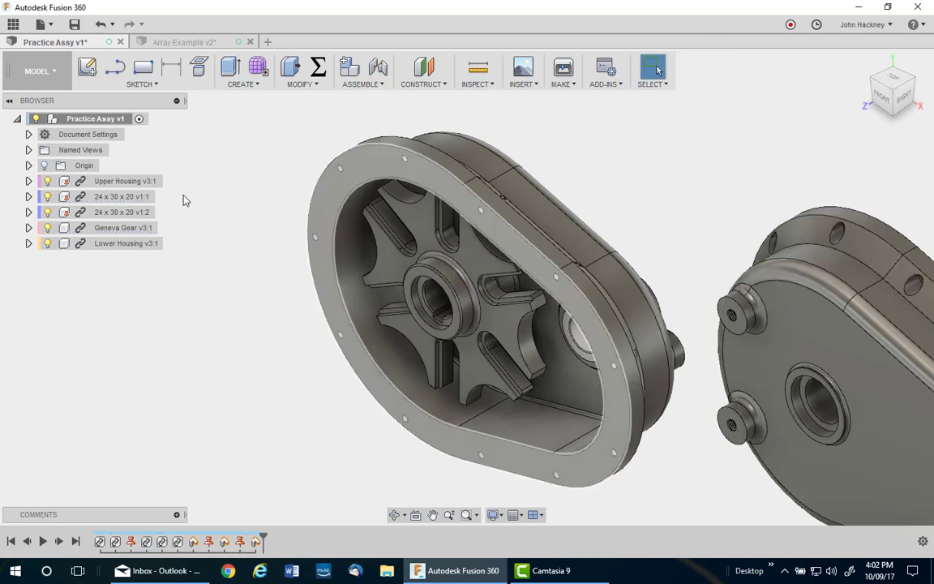
right_click(68, 226)
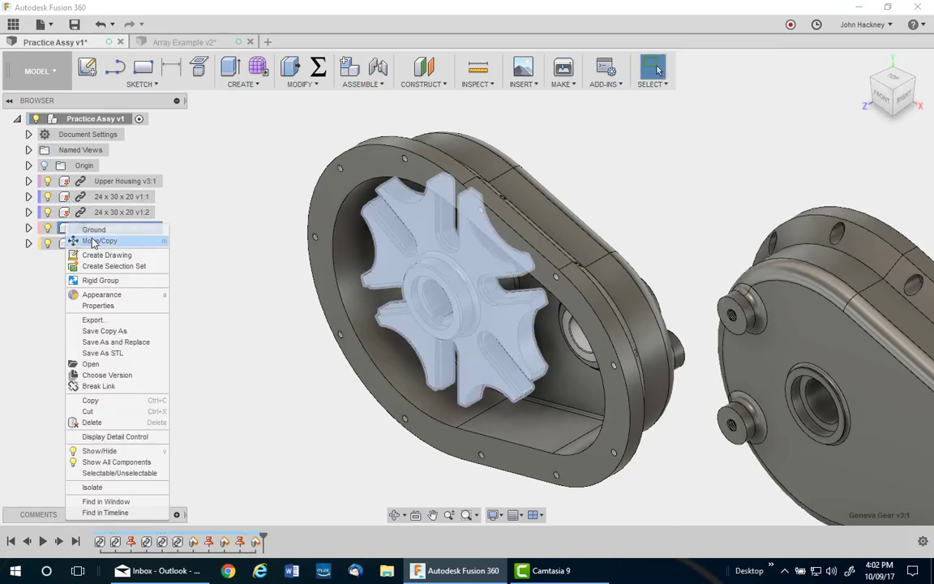
key("Escape")
Align the lower housing's rim to the upper housing's rim, rotated three angle steps to cover the gear
left_click(637, 173)
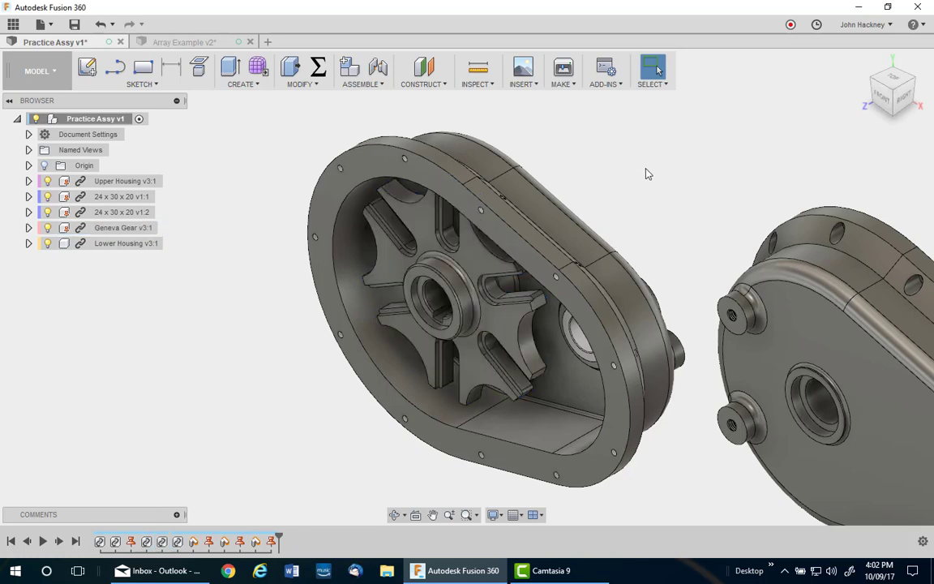
middle_click_drag(647, 173, 451, 137)
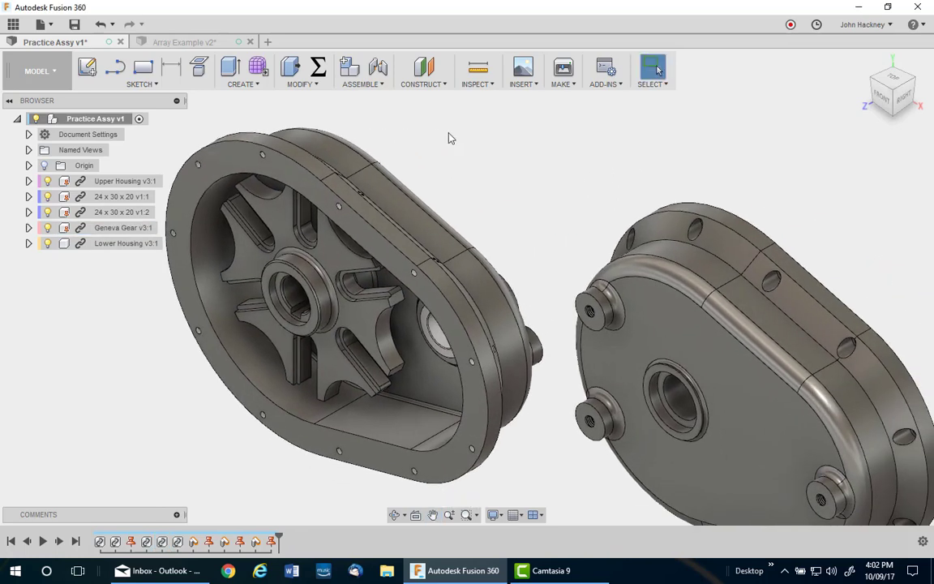
left_click(313, 89)
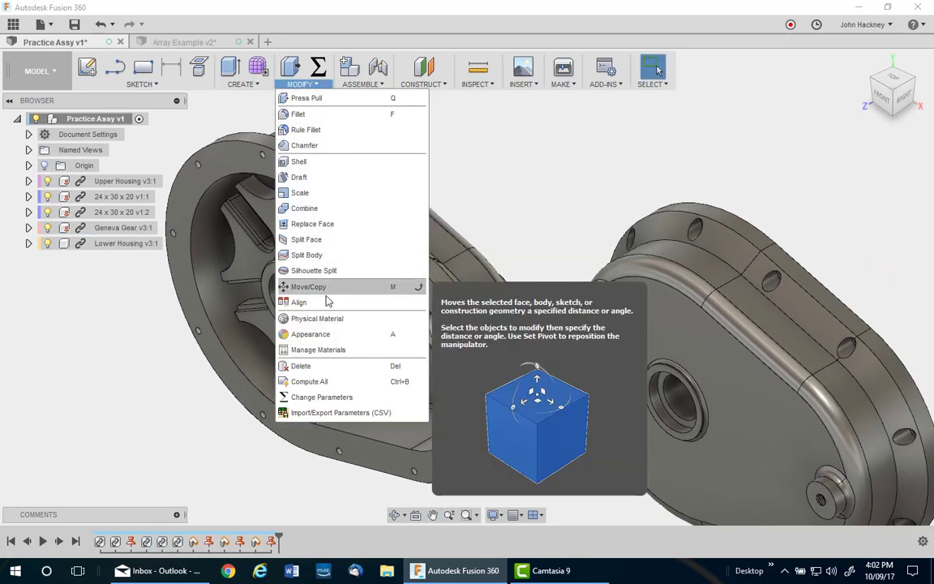
left_click(327, 301)
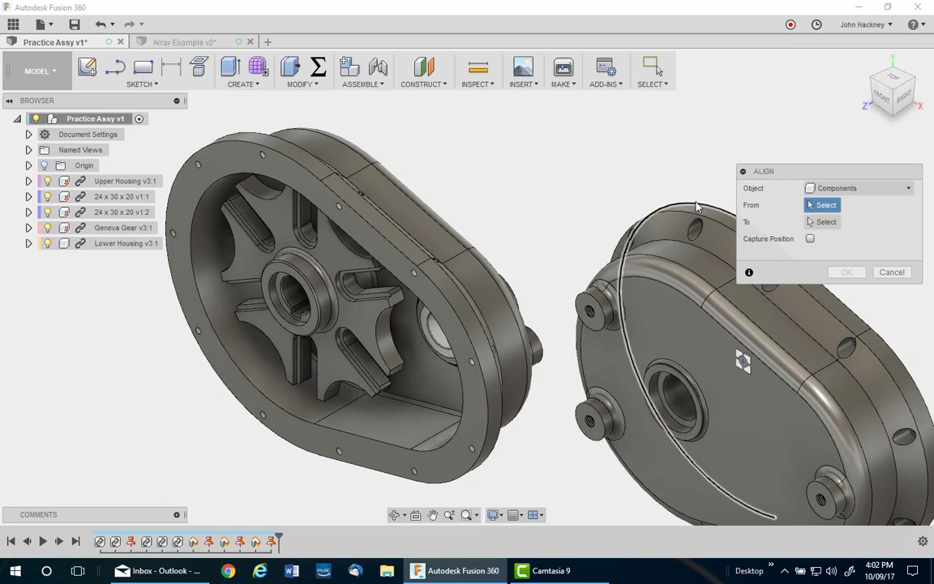
left_click(630, 188)
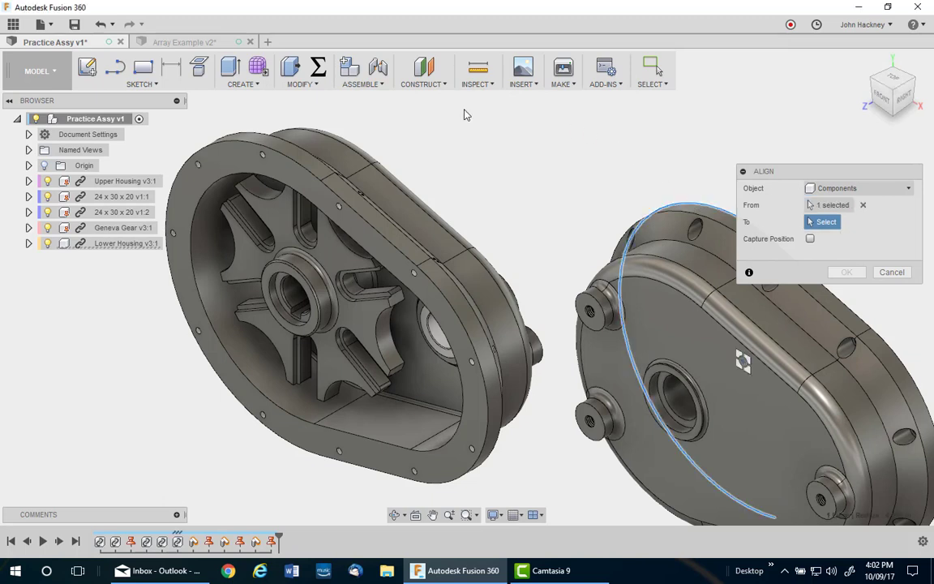
left_click(256, 138)
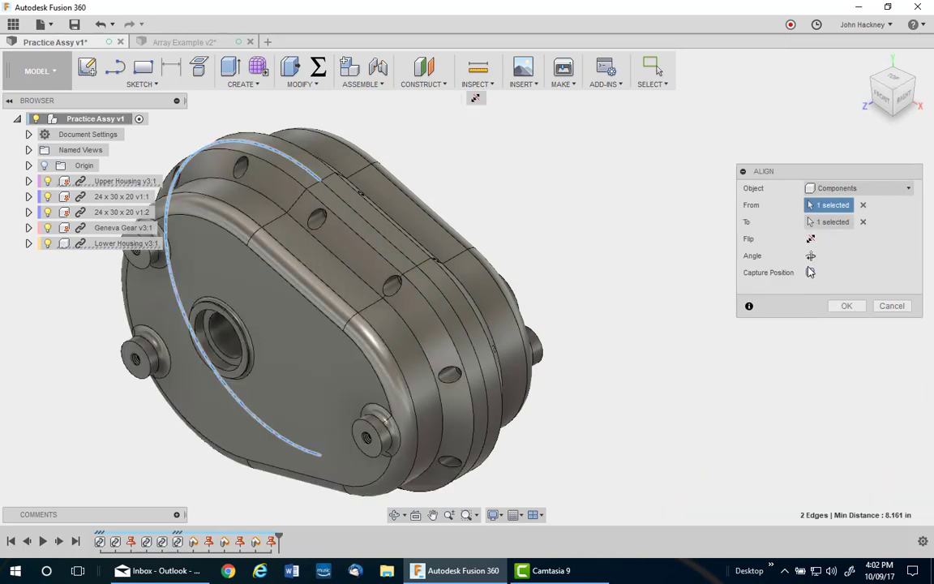
left_click(811, 257)
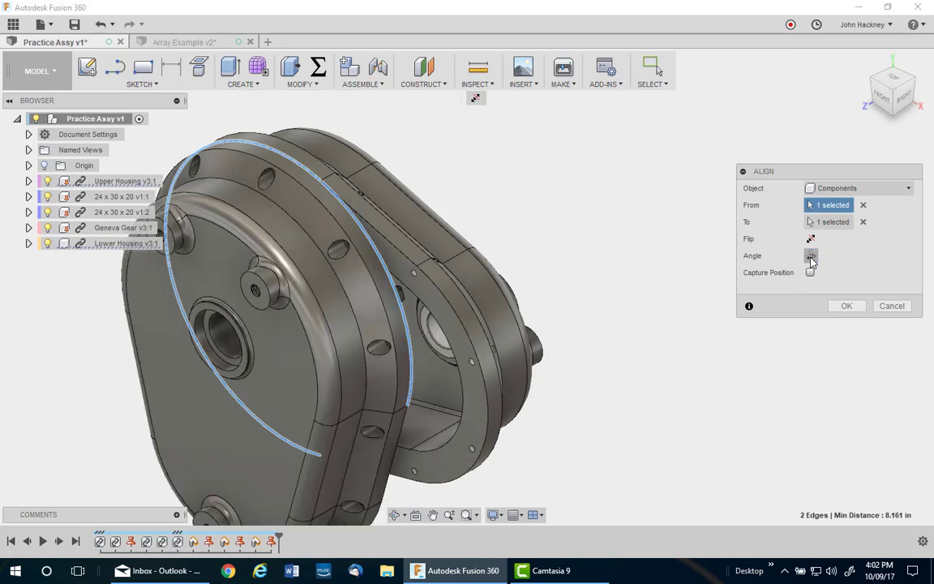
left_click(811, 256)
left_click(811, 256)
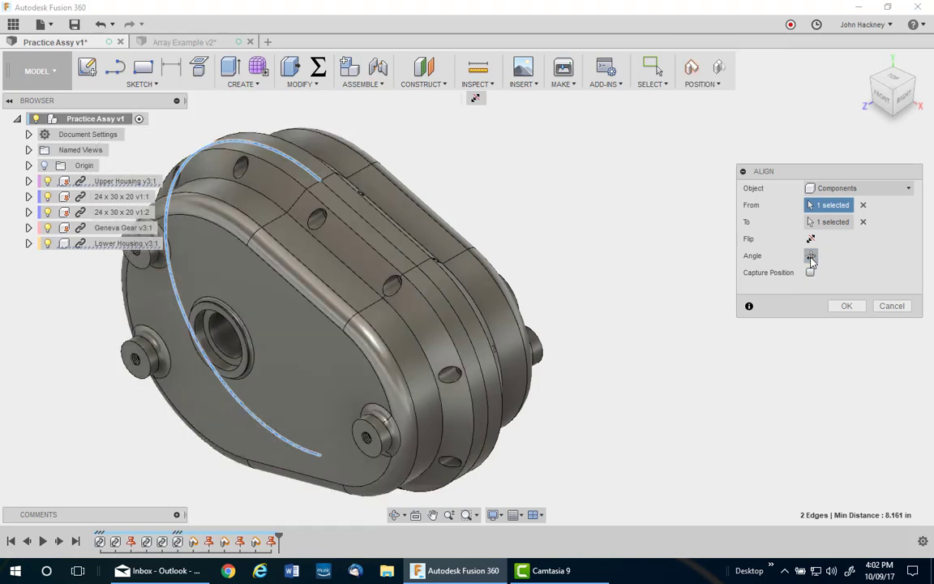
left_click(846, 305)
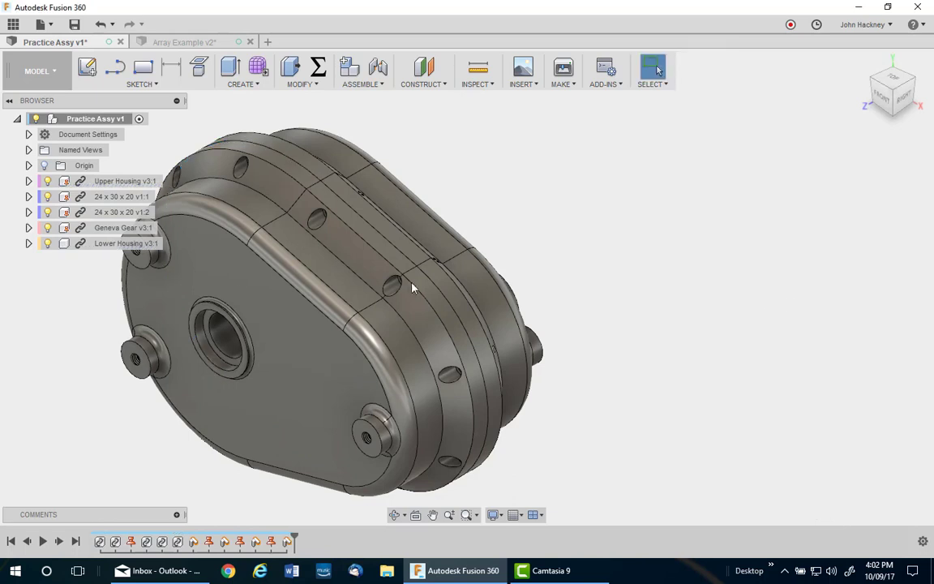
Ground Lower Housing v3:1, then orbit and pan to inspect the closed gearbox
right_click(77, 244)
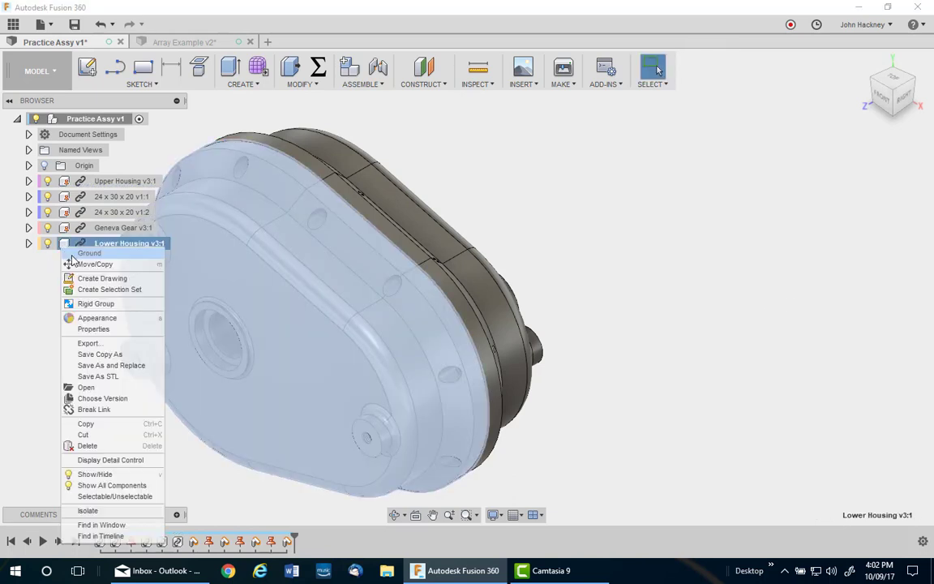
key("Escape")
middle_click_drag(548, 144, 673, 178, "shift")
left_click(672, 177)
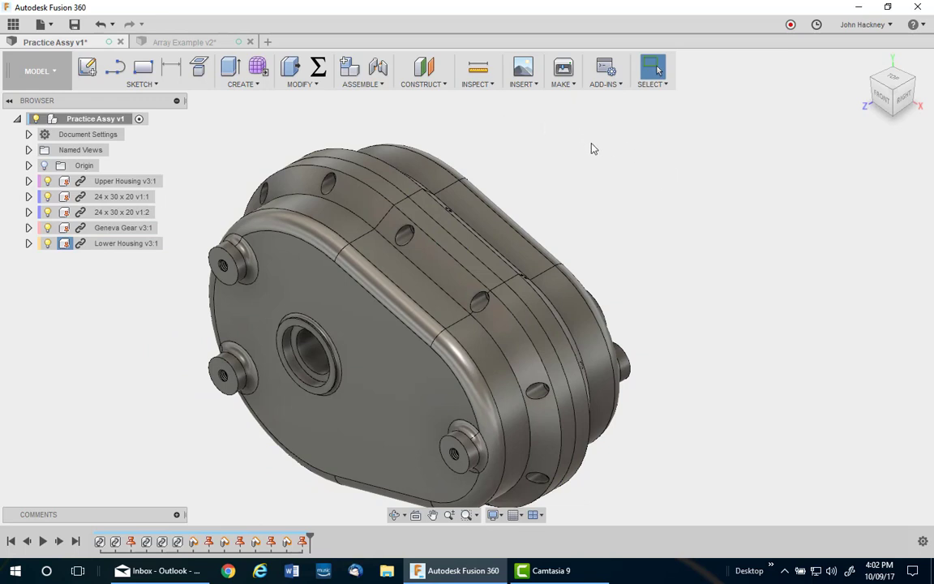
middle_click_drag(574, 154, 642, 155)
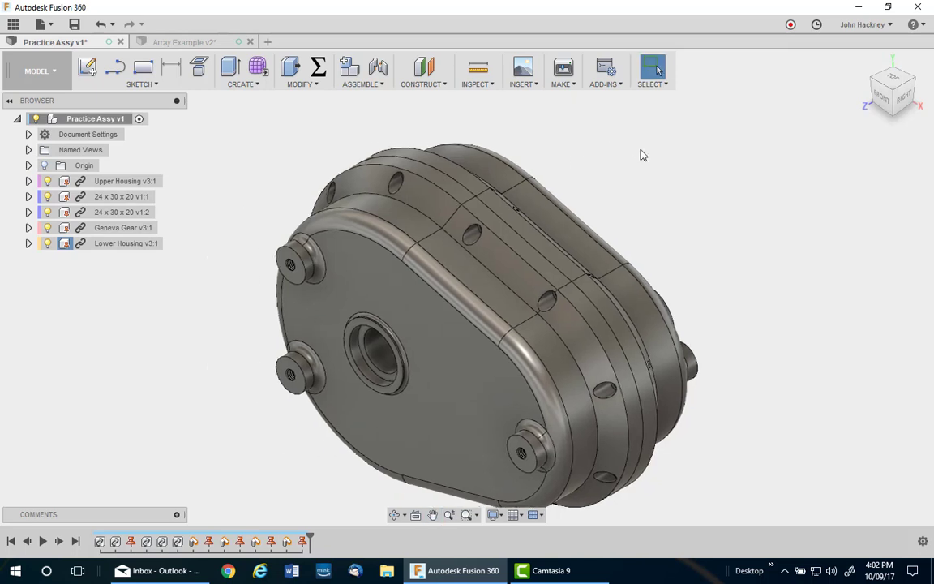